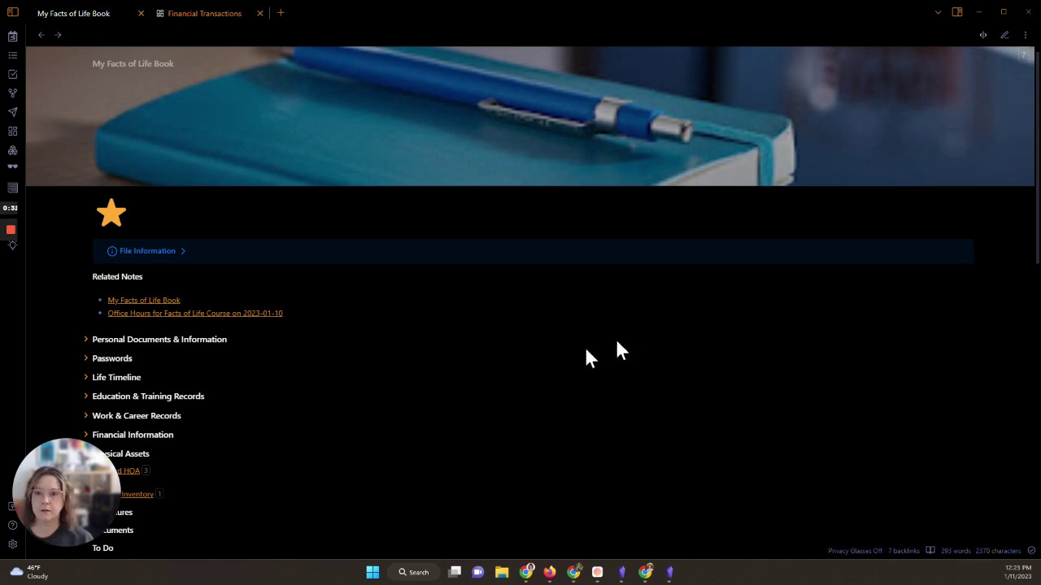
Step: Preview the Villa and HOA note's annual recurring tasks from its link in My Facts of Life Book
{"action": "mouse_move", "coordinate": [118, 478]}
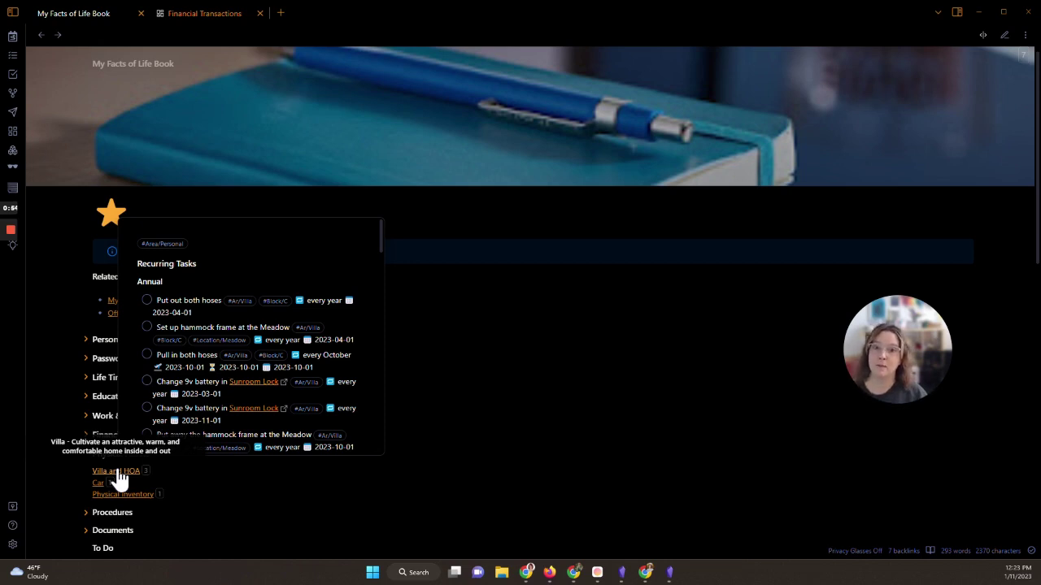
Step: Open the Villa and HOA note and drag its window aside to reveal the empty vault window
{"action": "left_click", "coordinate": [118, 479]}
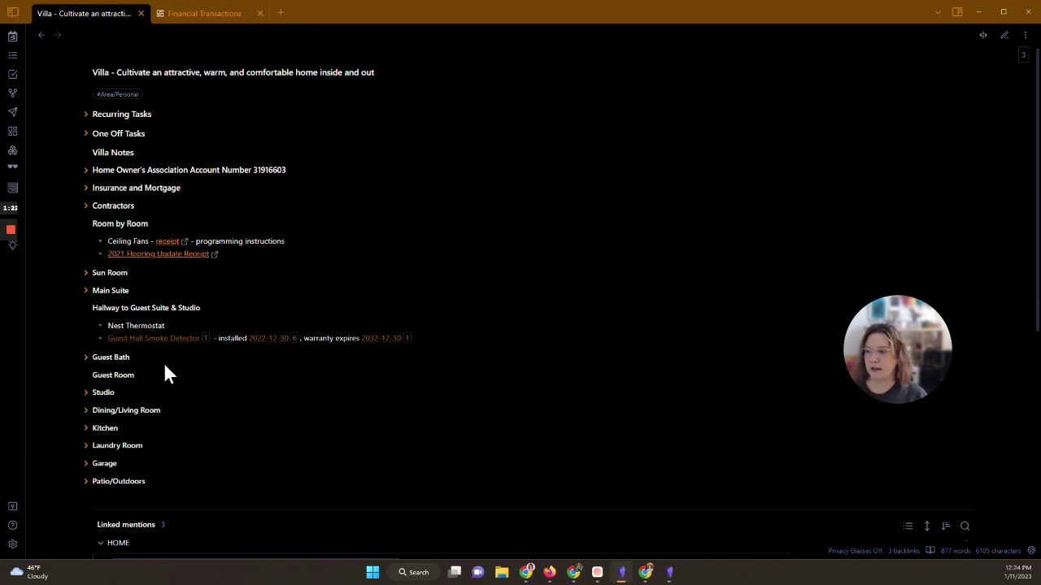
{"action": "mouse_move", "coordinate": [145, 347]}
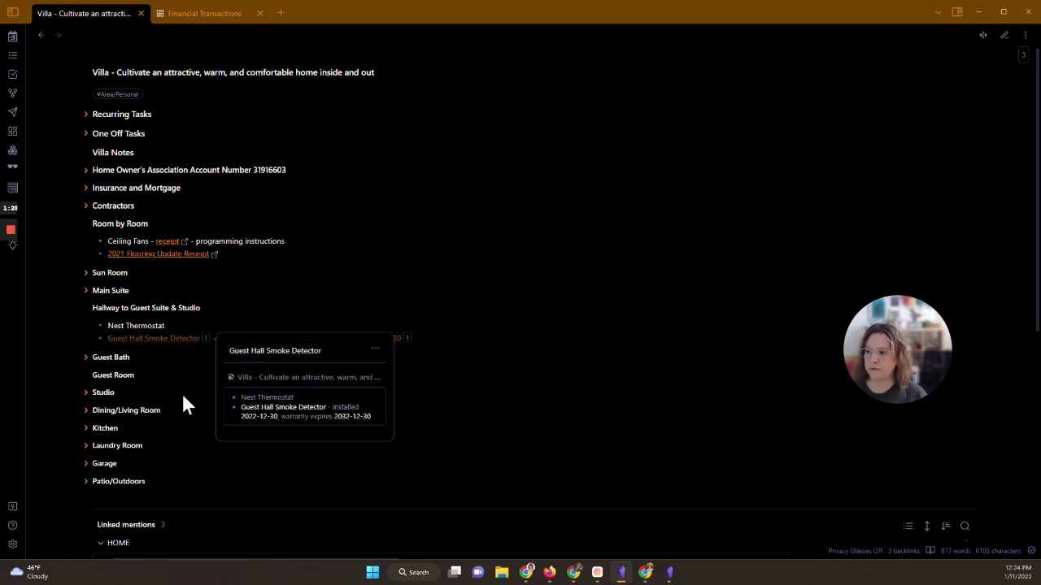
{"action": "mouse_move", "coordinate": [258, 351]}
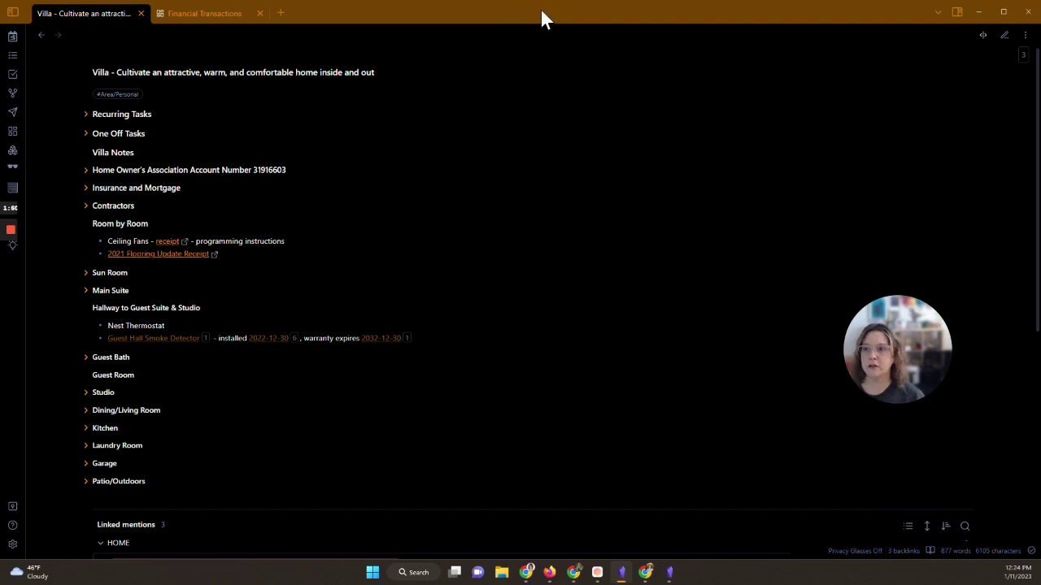
{"action": "left_click_drag", "start_coordinate": [539, 8], "coordinate": [1040, 32]}
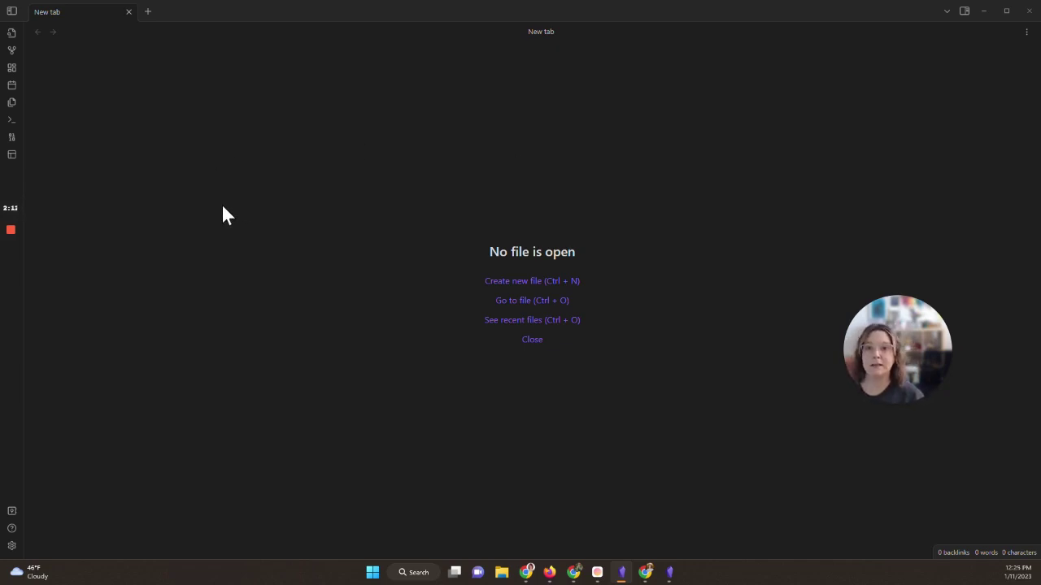
Step: Turn on community plugins in Settings and browse the catalogue of 804 plugins
{"action": "left_click", "coordinate": [11, 546]}
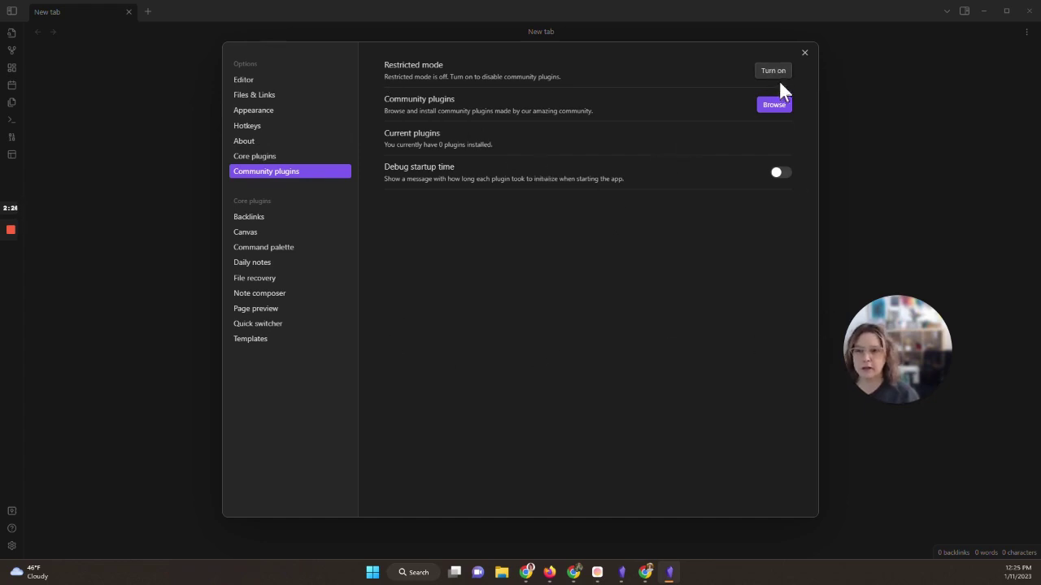
{"action": "left_click", "coordinate": [772, 71]}
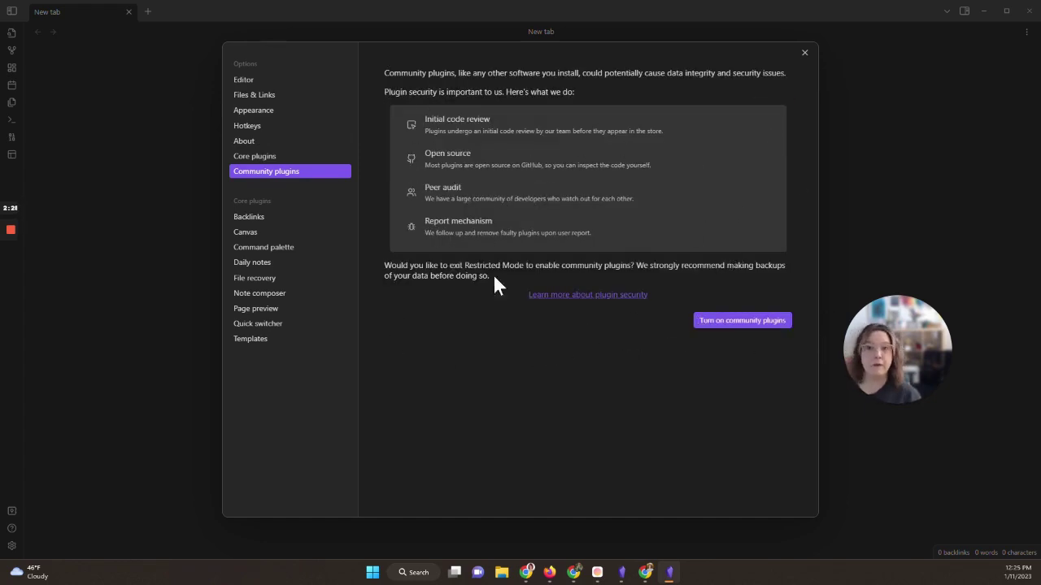
{"action": "left_click", "coordinate": [737, 322]}
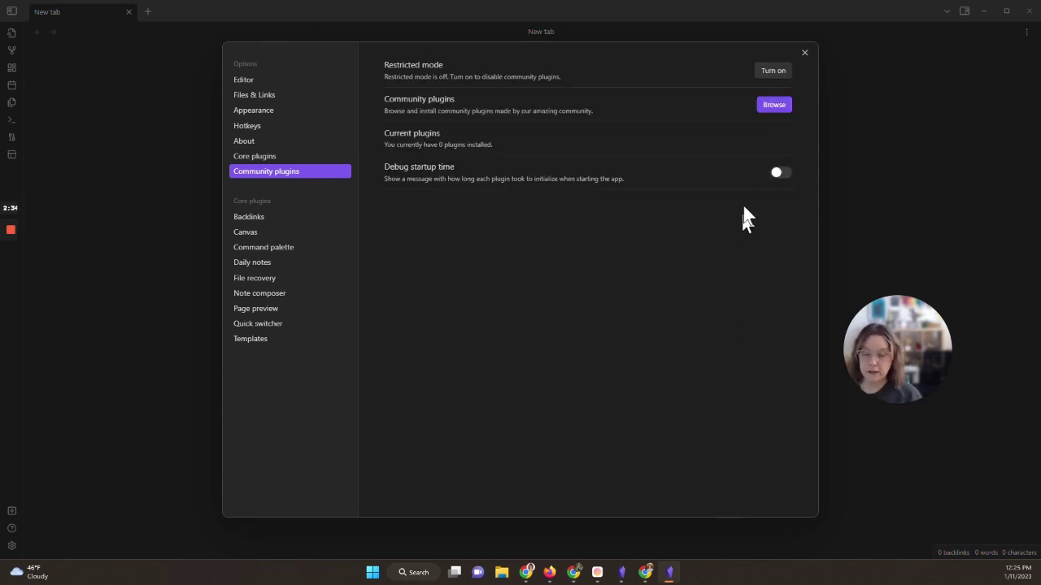
{"action": "left_click", "coordinate": [772, 105]}
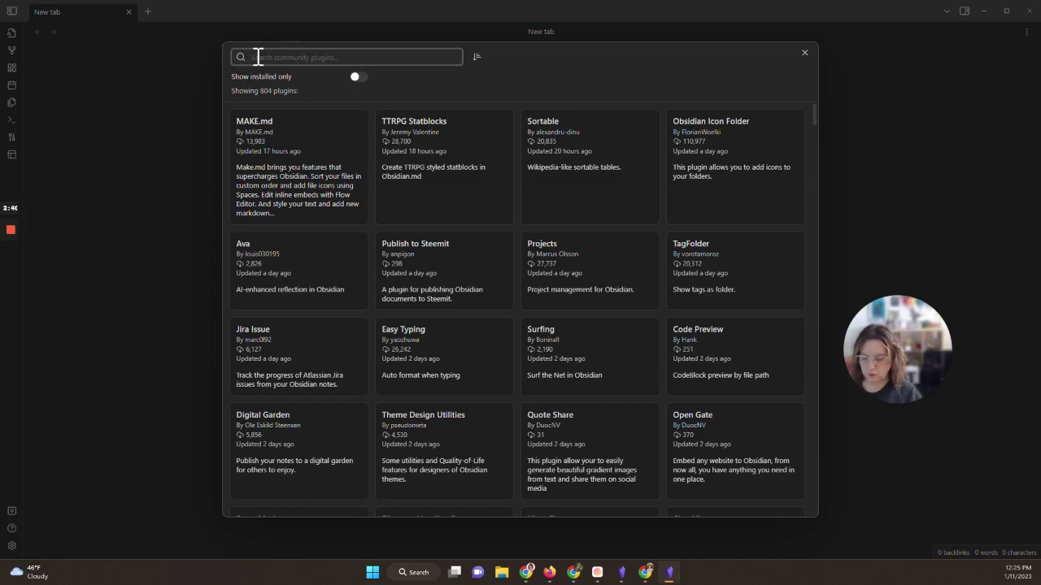
Step: Find the Google Photos plugin by searching 'Google', read its README, then install and enable version 1.1.12
{"action": "type", "text": "Google"}
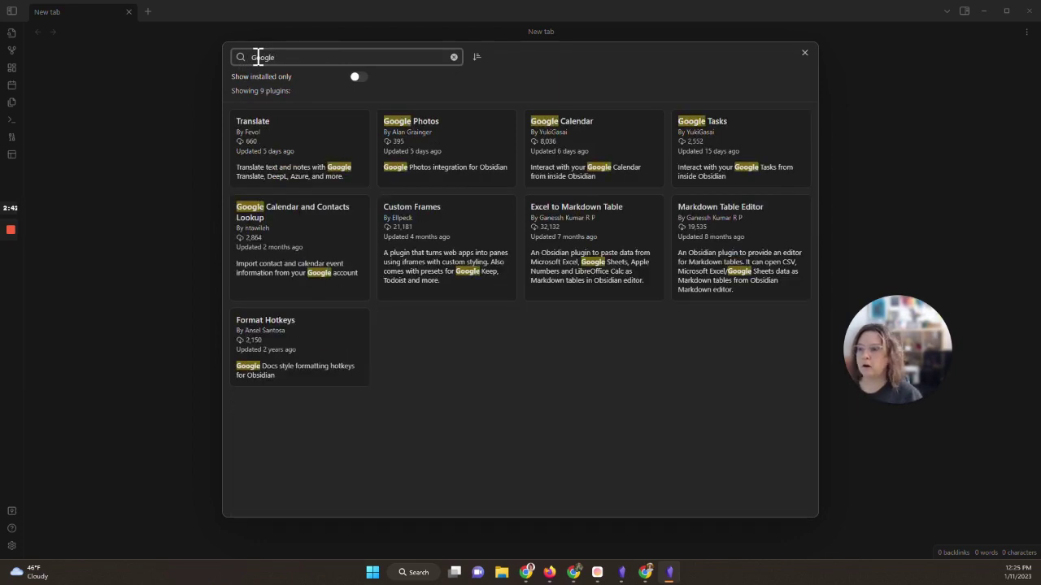
{"action": "left_click", "coordinate": [422, 127]}
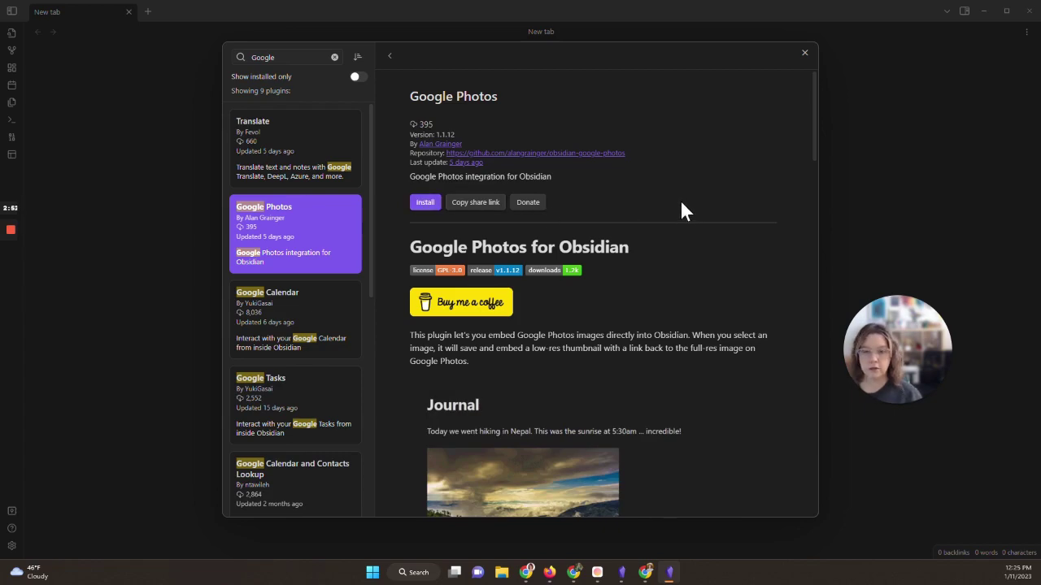
{"action": "scroll", "coordinate": [687, 340], "scroll_direction": "down", "scroll_amount": 10}
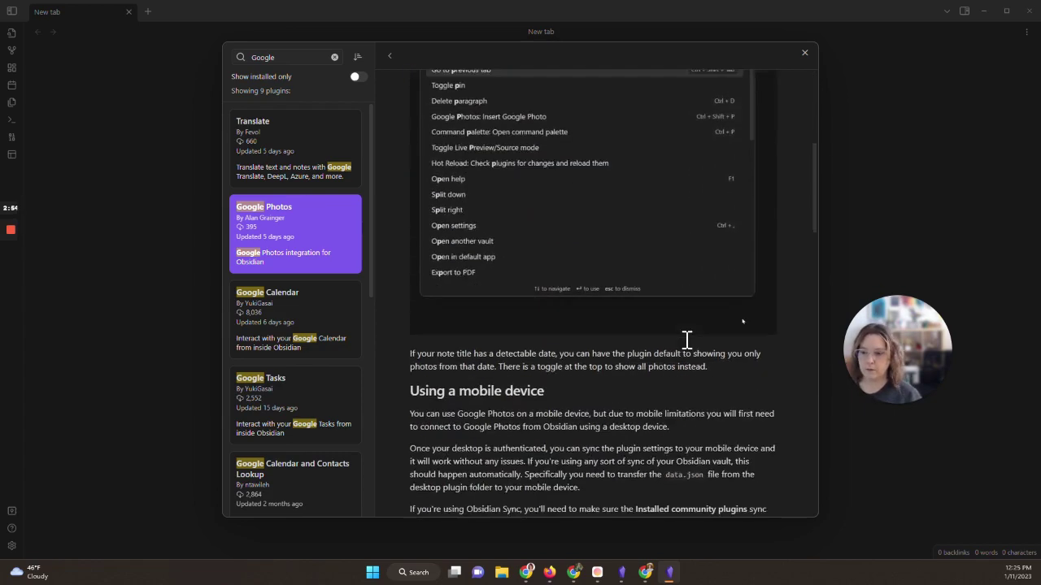
{"action": "scroll", "coordinate": [686, 339], "scroll_direction": "down", "scroll_amount": 10}
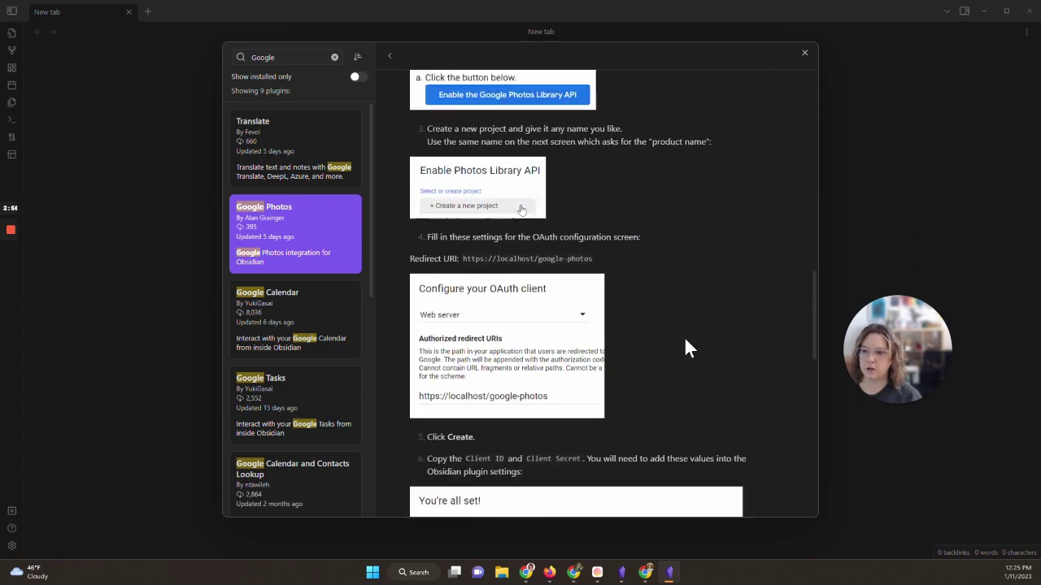
{"action": "scroll", "coordinate": [685, 348], "scroll_direction": "down", "scroll_amount": 5}
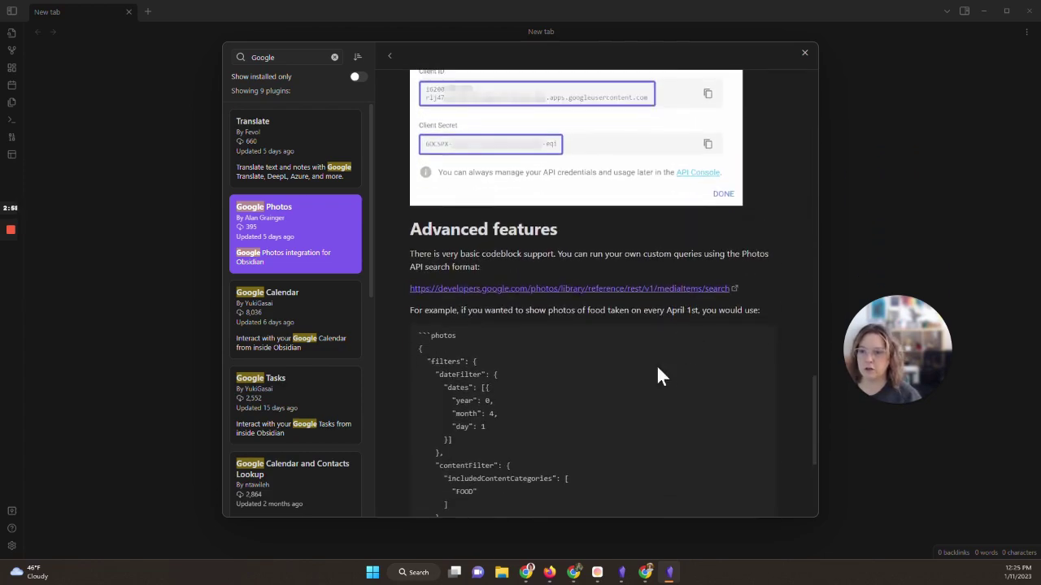
{"action": "scroll", "coordinate": [655, 363], "scroll_direction": "up", "scroll_amount": 3}
{"action": "scroll", "coordinate": [549, 429], "scroll_direction": "up", "scroll_amount": 5}
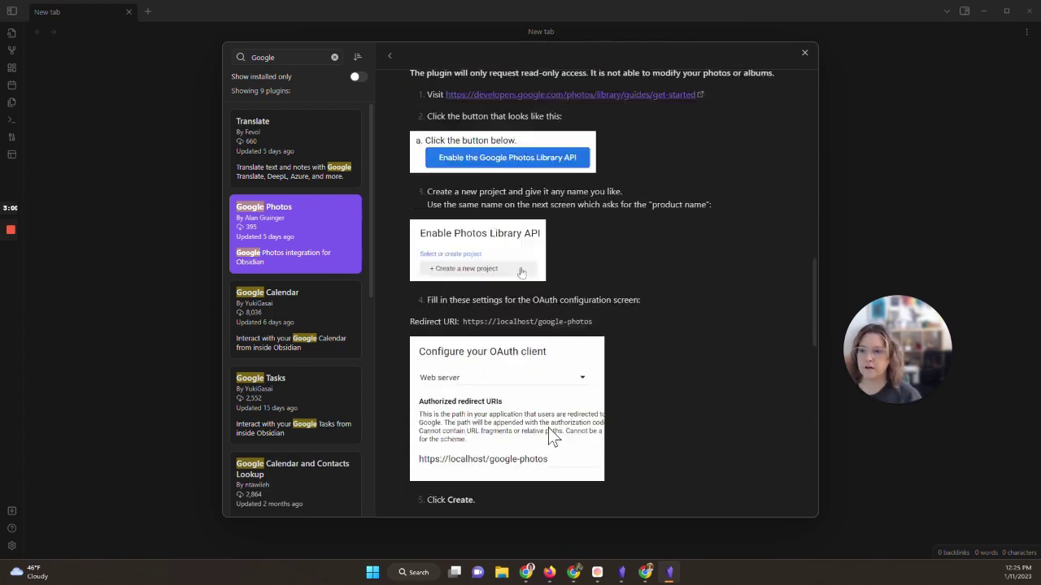
{"action": "scroll", "coordinate": [548, 428], "scroll_direction": "up", "scroll_amount": 15}
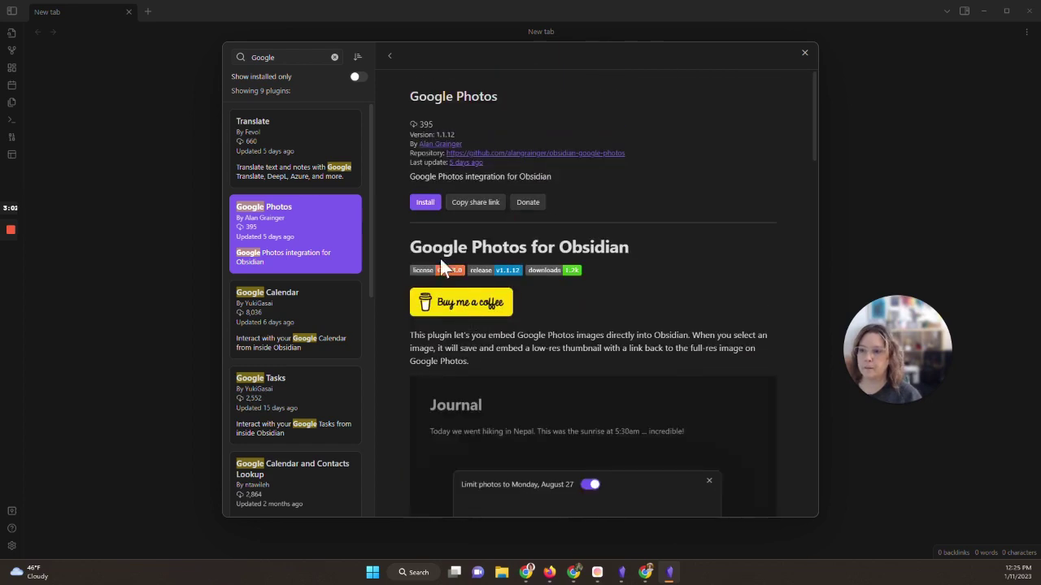
{"action": "left_click", "coordinate": [430, 203]}
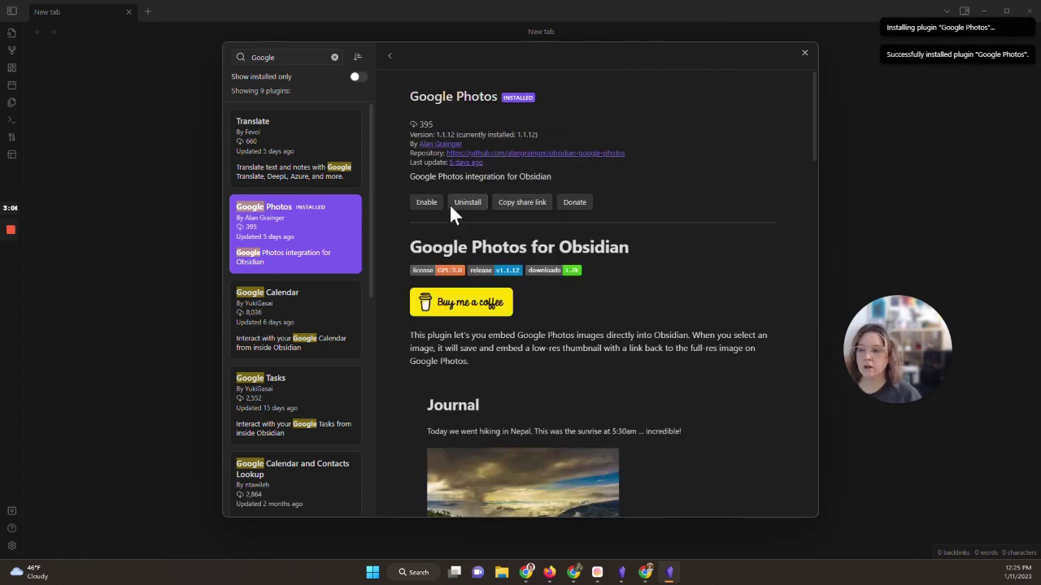
{"action": "left_click", "coordinate": [431, 202]}
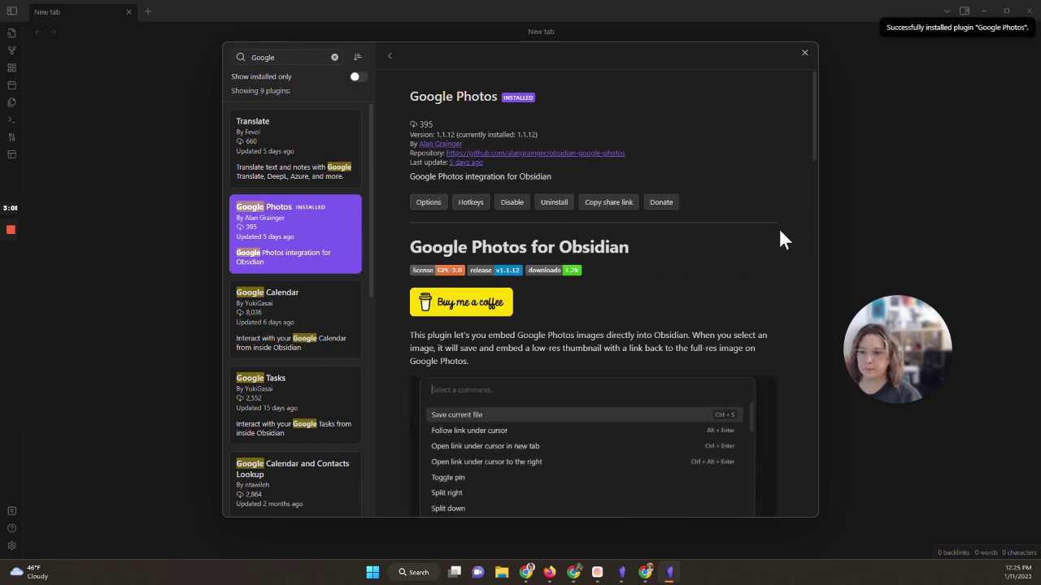
Step: In the Google Photos plugin settings, follow the Client ID documentation link to its GitHub page
{"action": "left_click", "coordinate": [417, 207]}
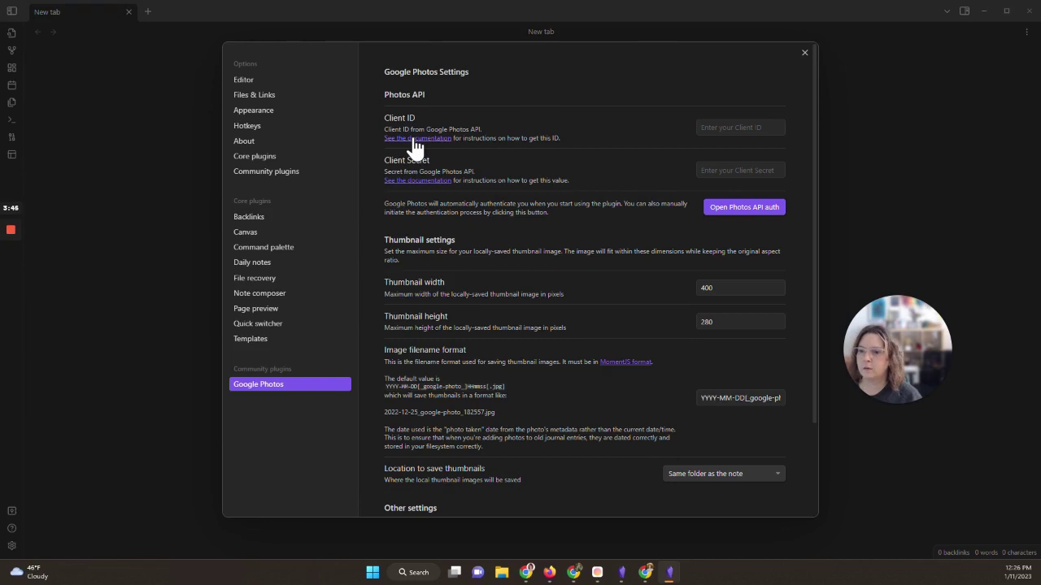
{"action": "left_click", "coordinate": [415, 146]}
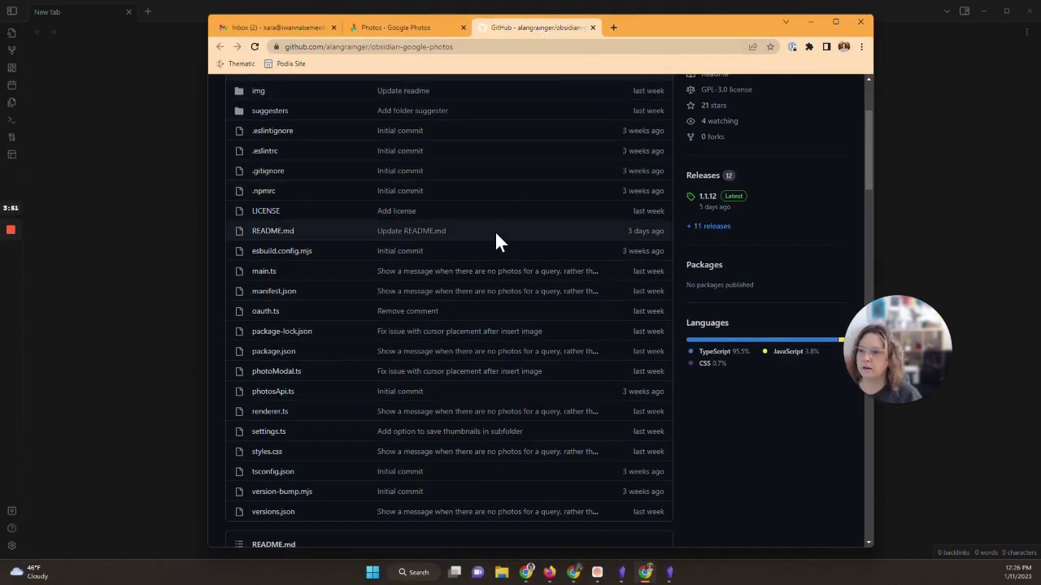
Step: Maximize Chrome and follow the README's 'How to set up' link to the Google Photos 'Get started with REST' guide
{"action": "left_click", "coordinate": [835, 22]}
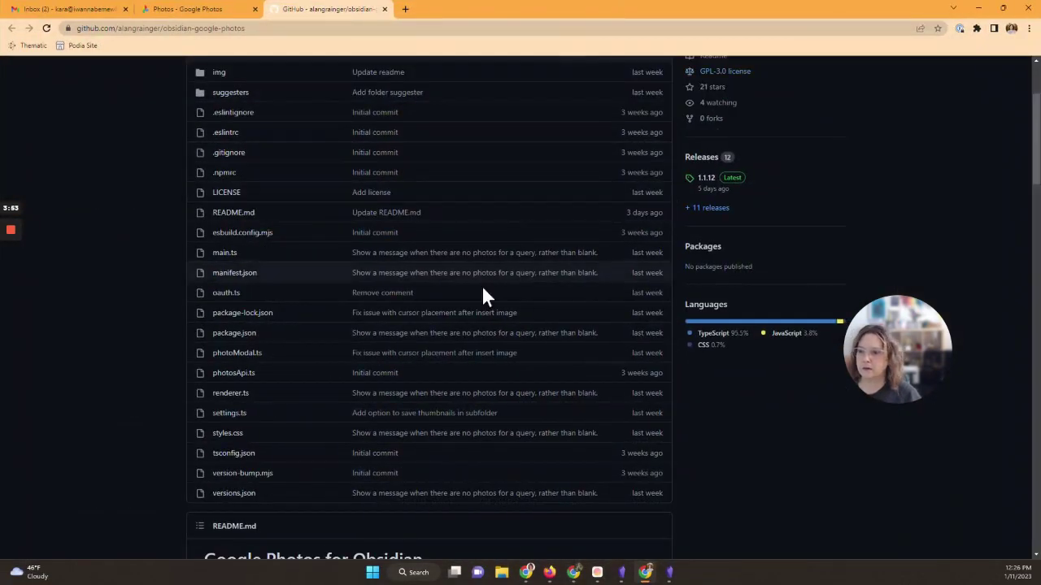
{"action": "scroll", "coordinate": [482, 295], "scroll_direction": "down", "scroll_amount": 4}
{"action": "scroll", "coordinate": [483, 298], "scroll_direction": "down", "scroll_amount": 1}
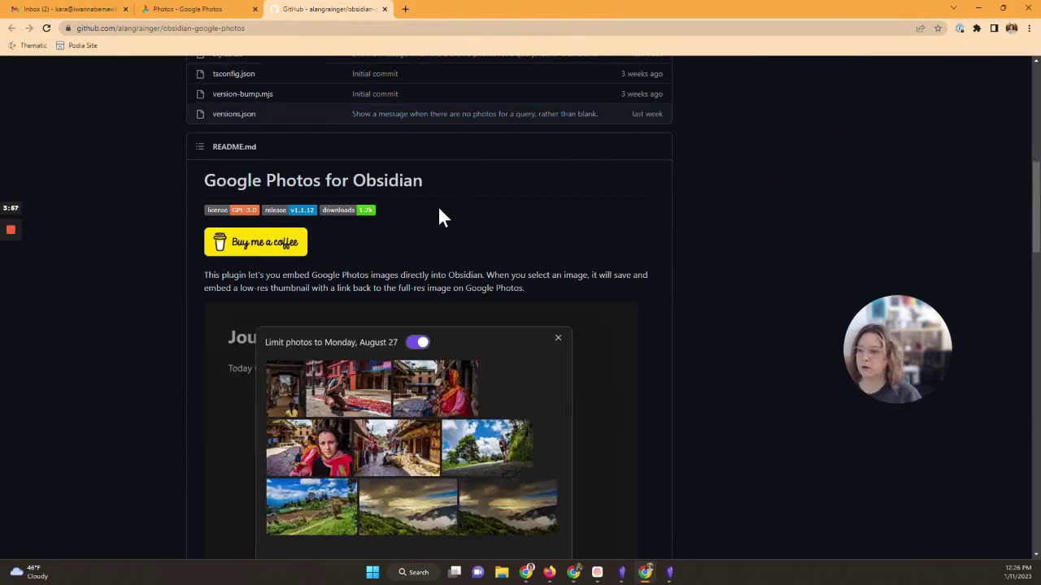
{"action": "scroll", "coordinate": [438, 209], "scroll_direction": "down", "scroll_amount": 8}
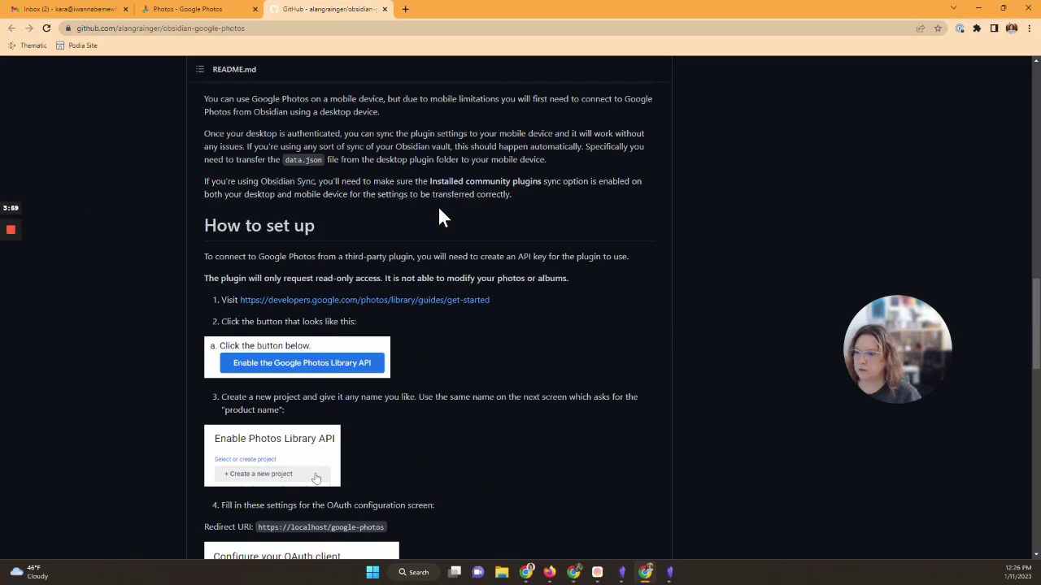
{"action": "left_click", "coordinate": [319, 307]}
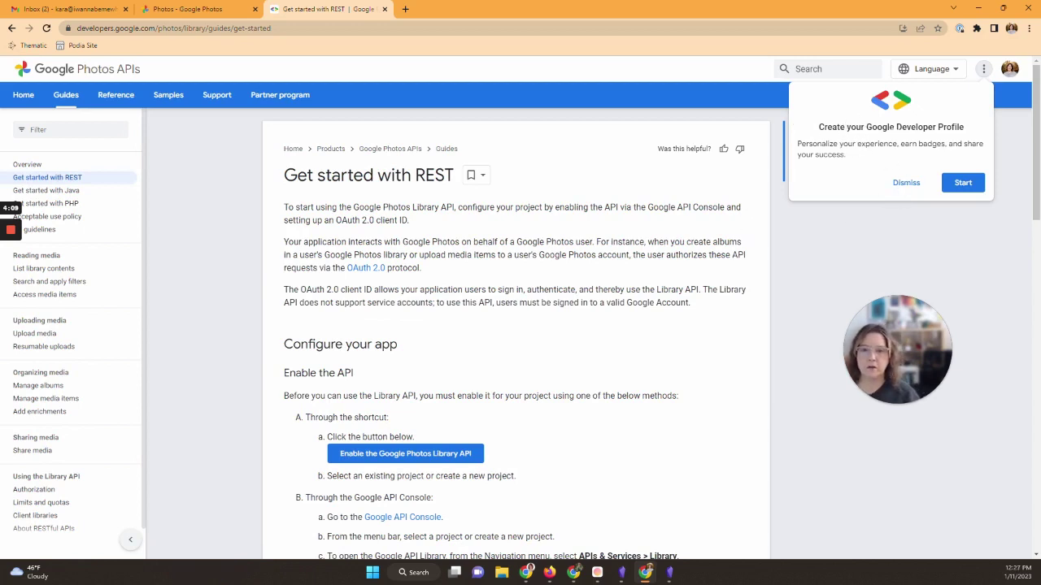
Step: Enable the Google Photos Library API in a new project 'Obsidian Demo', accepting the terms of service
{"action": "left_click", "coordinate": [905, 184]}
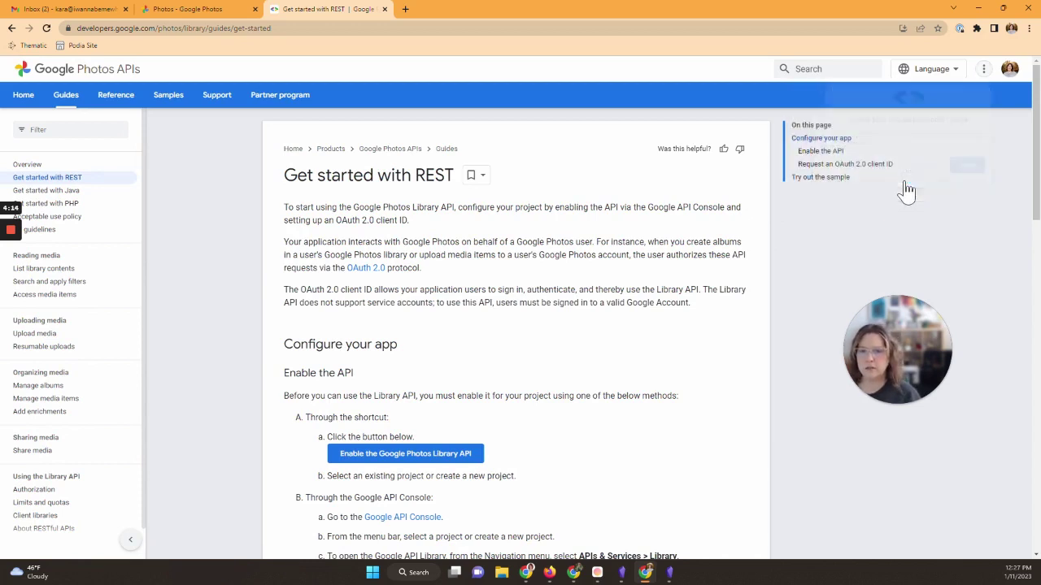
{"action": "left_click", "coordinate": [420, 460]}
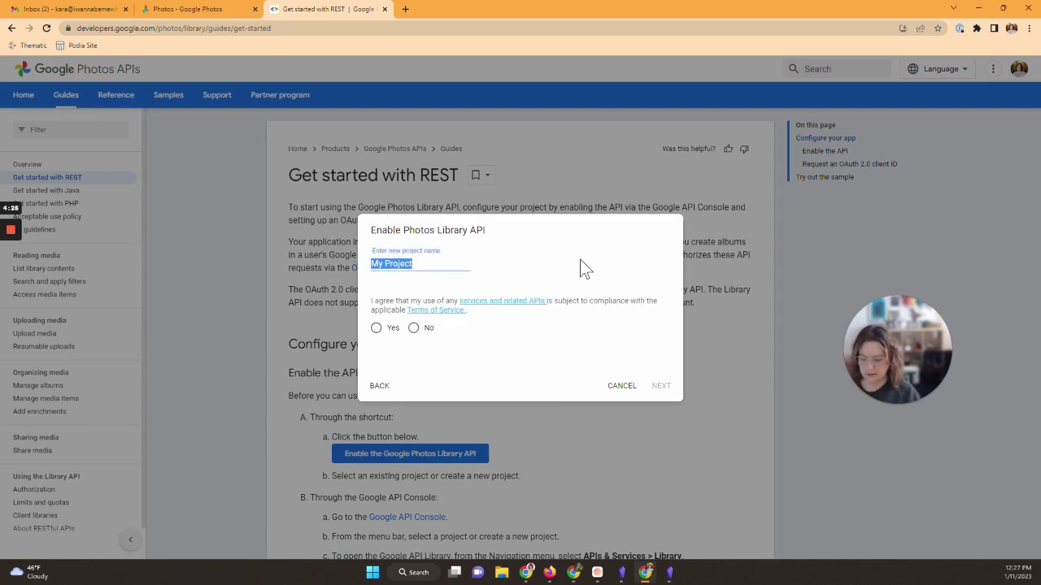
{"action": "type", "text": "Obsidian Dem"}
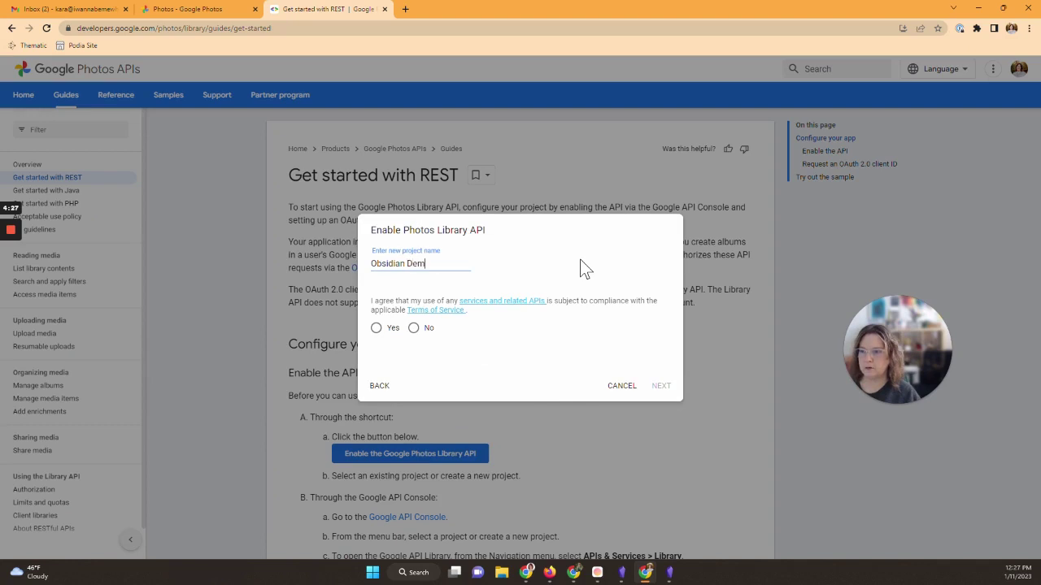
{"action": "type", "text": "o"}
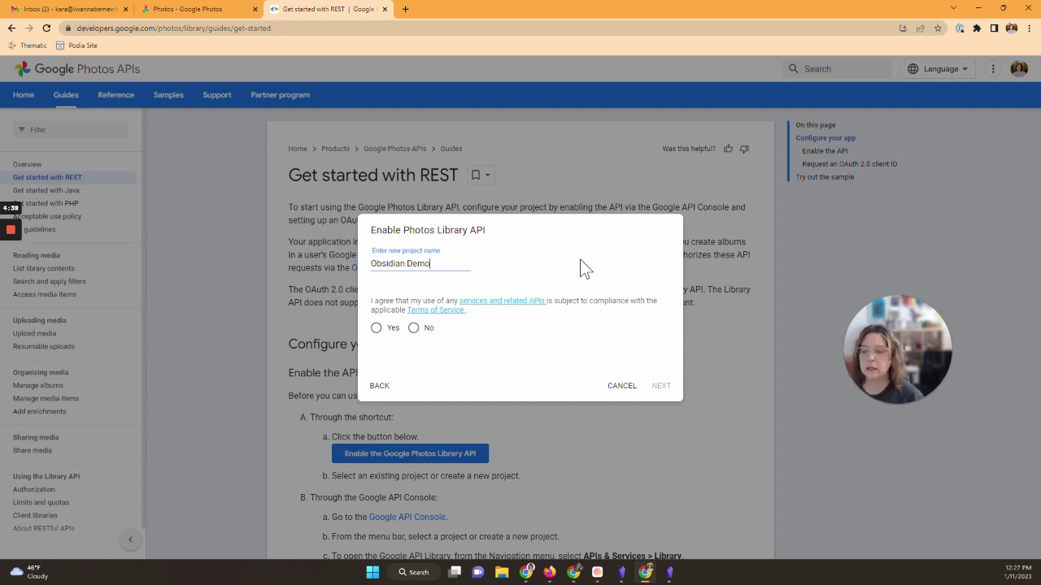
{"action": "left_click", "coordinate": [377, 329]}
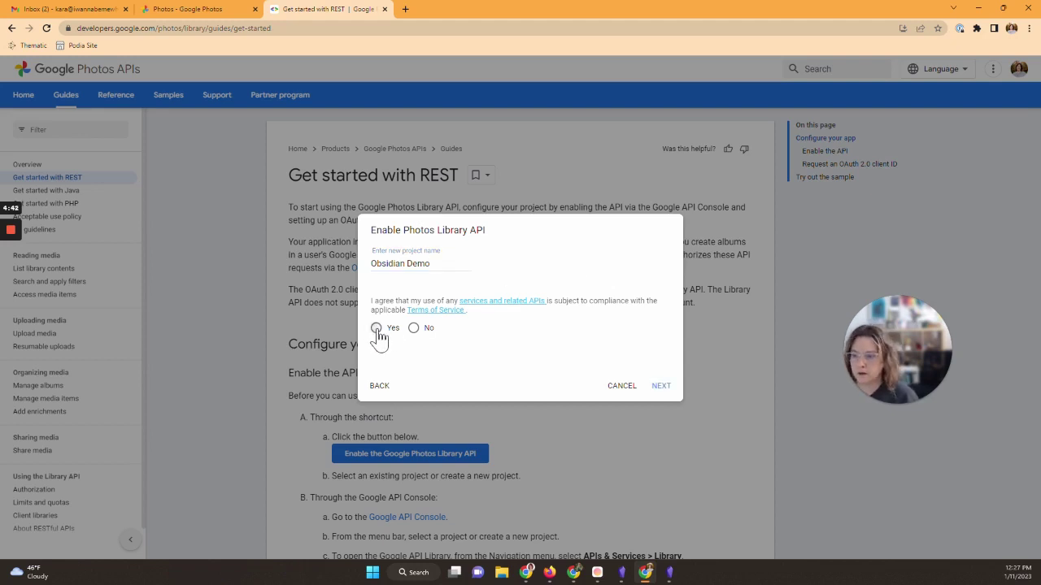
{"action": "left_click", "coordinate": [662, 388]}
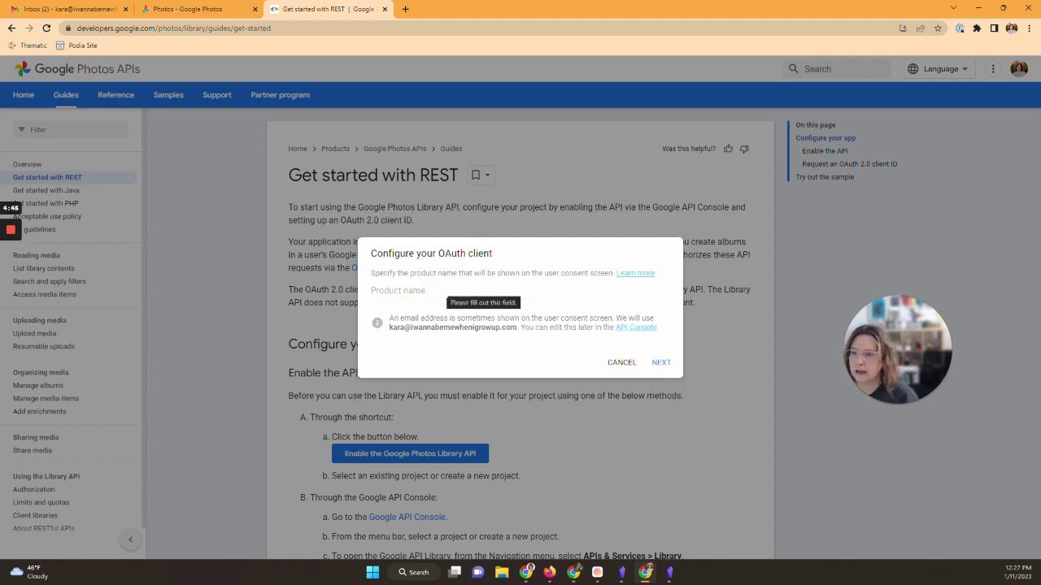
Step: Create a Desktop app OAuth client for product 'Obsidian Google Photo Plugin' and copy its Client ID
{"action": "left_click", "coordinate": [406, 291]}
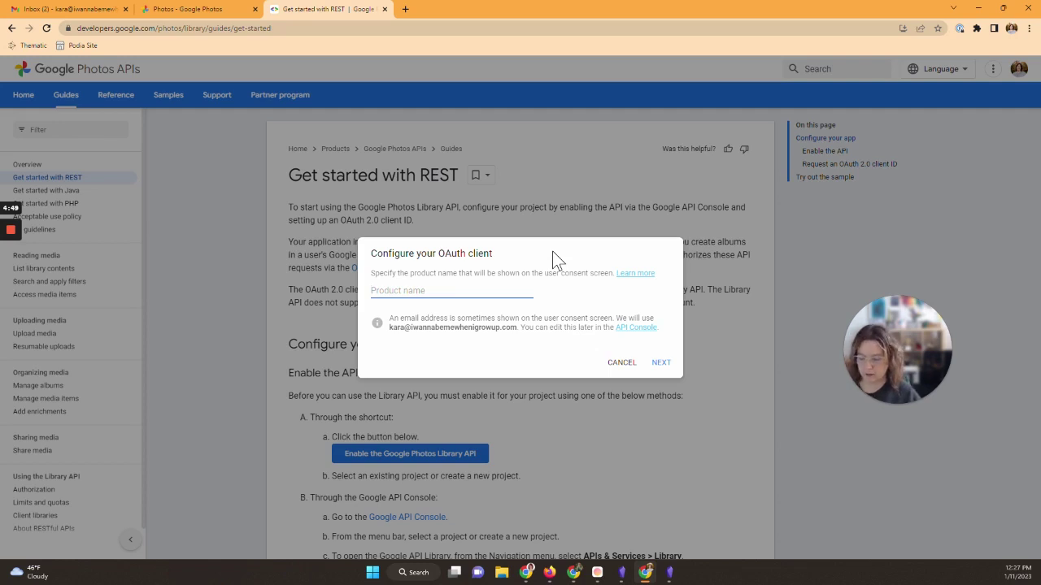
{"action": "type", "text": "Obsidian Google Photo Plugin"}
{"action": "left_click", "coordinate": [660, 363]}
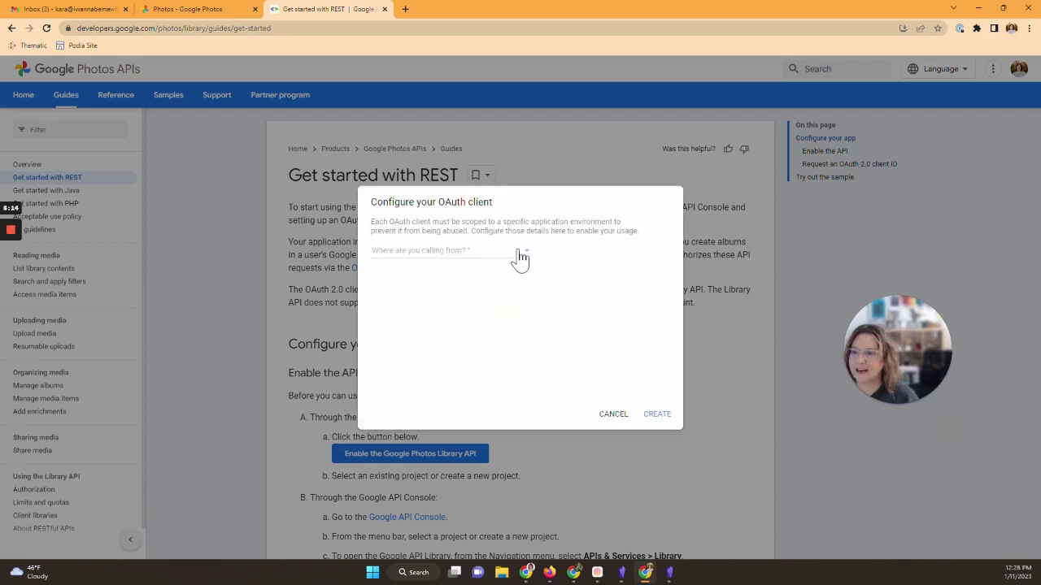
{"action": "left_click", "coordinate": [515, 258]}
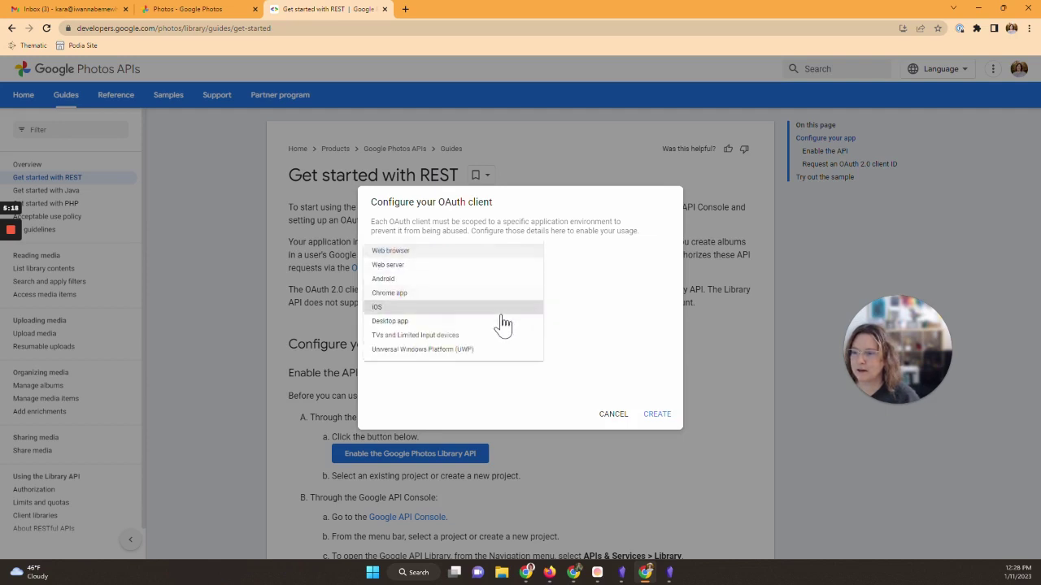
{"action": "left_click", "coordinate": [428, 323]}
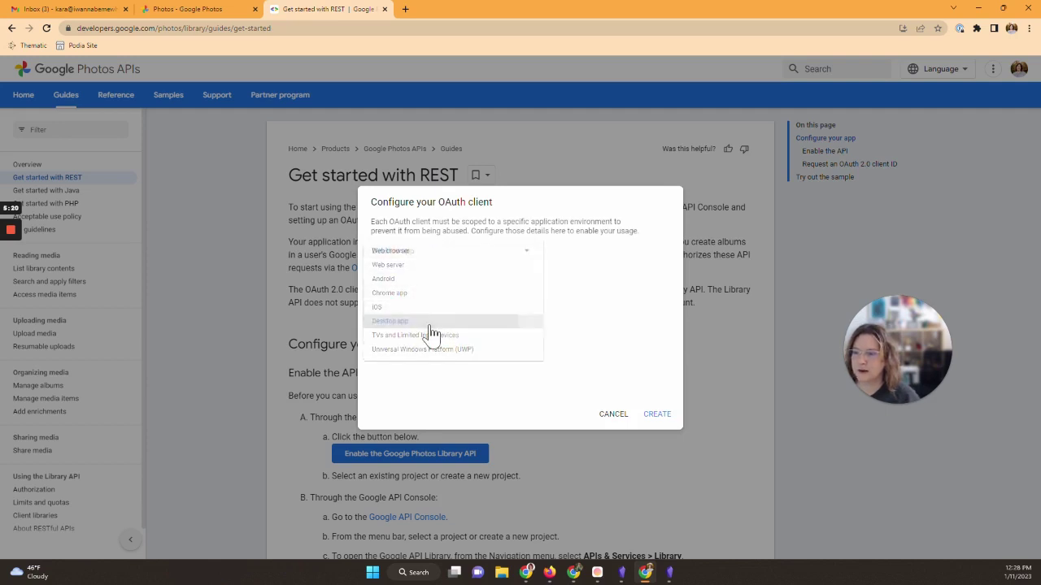
{"action": "left_click", "coordinate": [657, 415]}
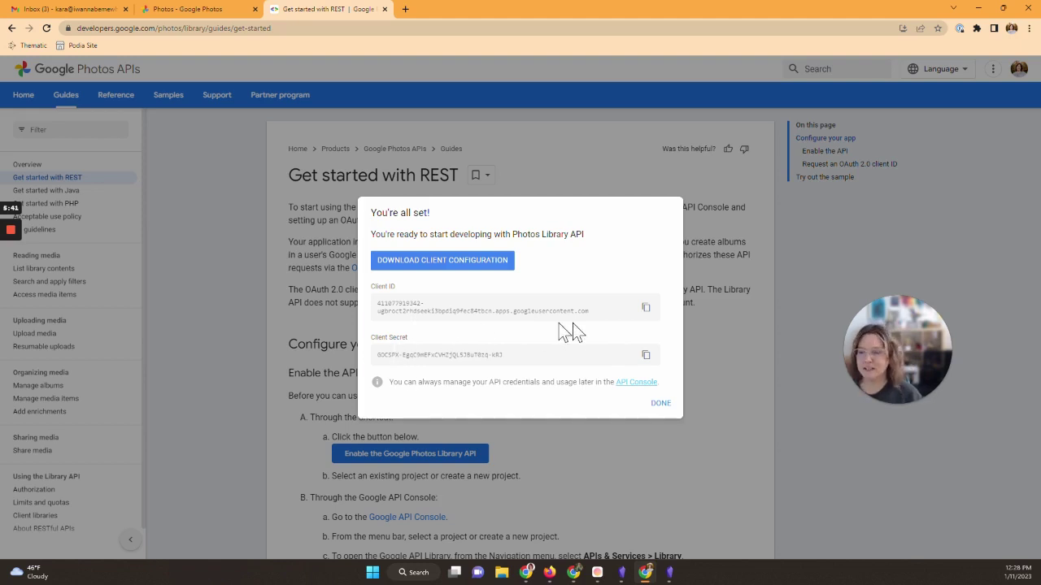
{"action": "left_click", "coordinate": [645, 309]}
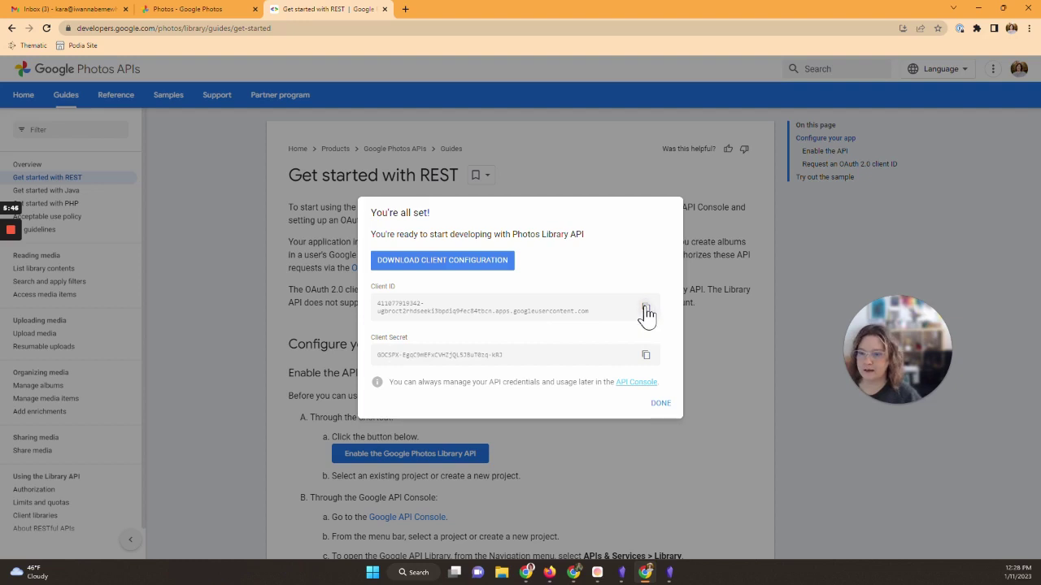
Step: Paste the new Client ID and Client Secret into the Google Photos plugin settings
{"action": "left_click", "coordinate": [671, 573]}
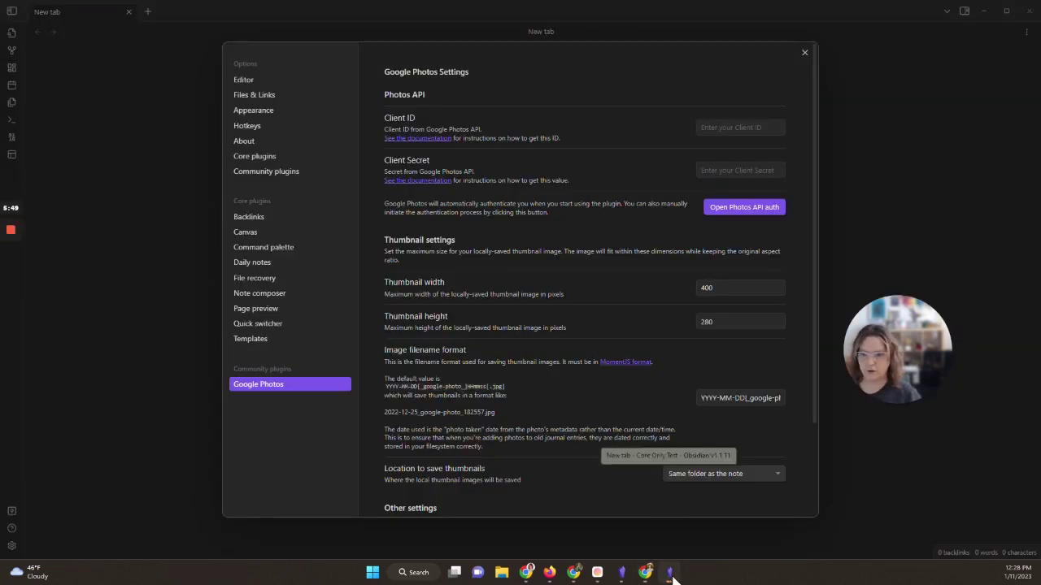
{"action": "left_click", "coordinate": [719, 126]}
{"action": "key", "text": "ctrl+v"}
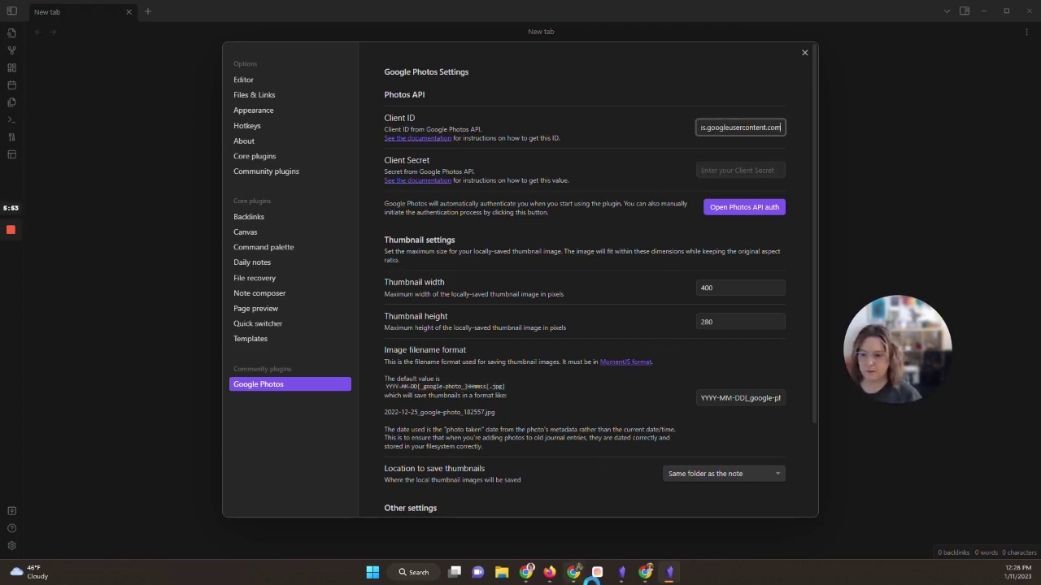
{"action": "left_click", "coordinate": [645, 573]}
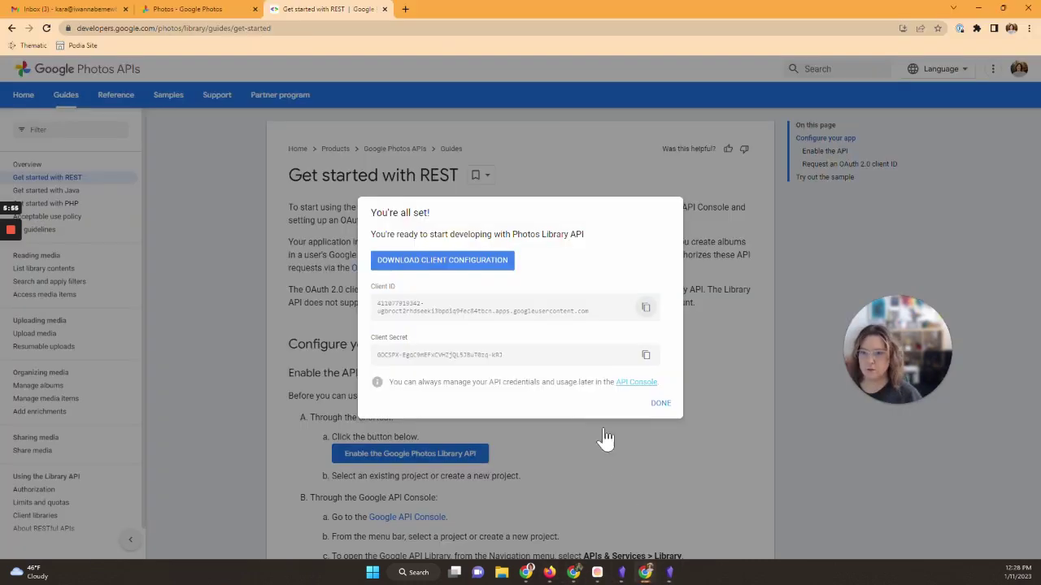
{"action": "left_click", "coordinate": [650, 358]}
{"action": "left_click", "coordinate": [668, 573]}
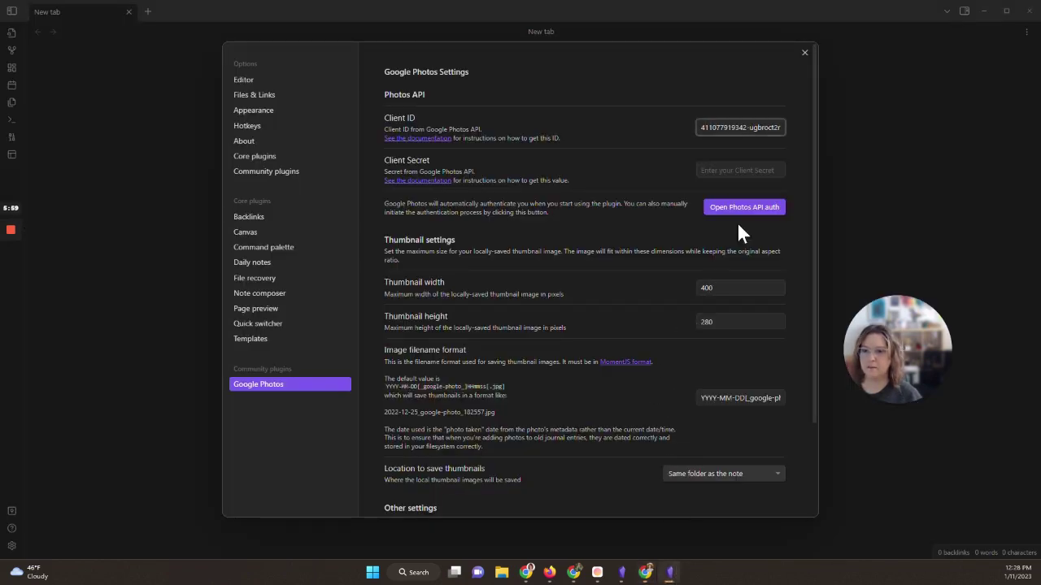
{"action": "left_click", "coordinate": [754, 169]}
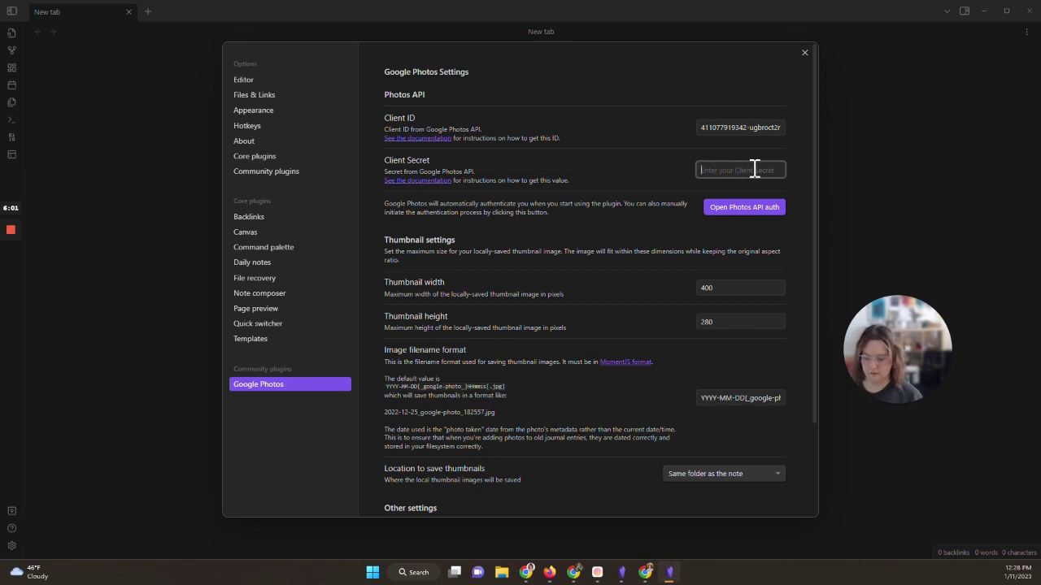
{"action": "key", "text": "ctrl+v"}
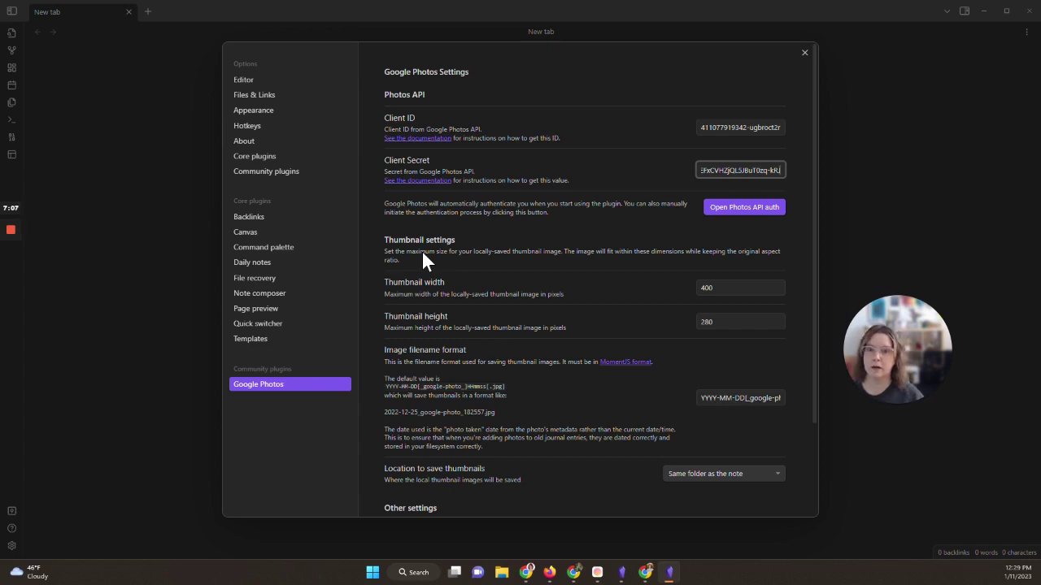
Step: Review the 400 by 280 thumbnail size and the image filename format settings
{"action": "left_click", "coordinate": [725, 288]}
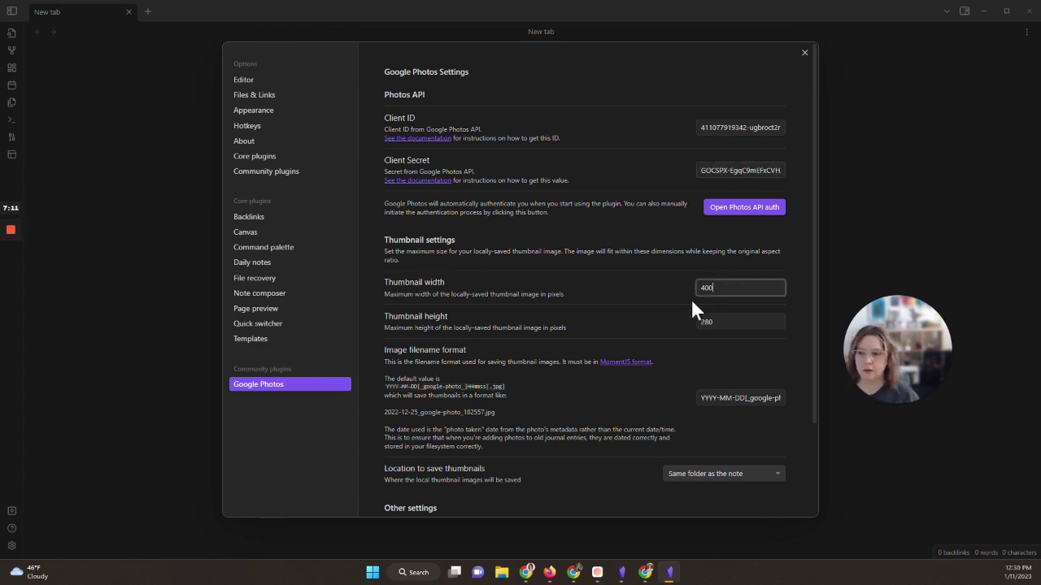
{"action": "left_click", "coordinate": [719, 322]}
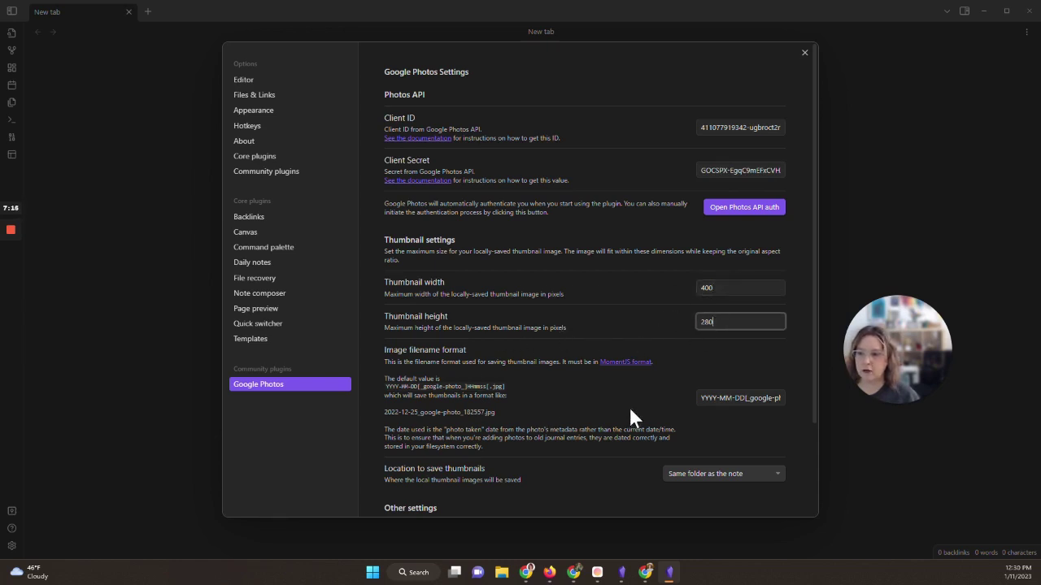
{"action": "left_click", "coordinate": [744, 400]}
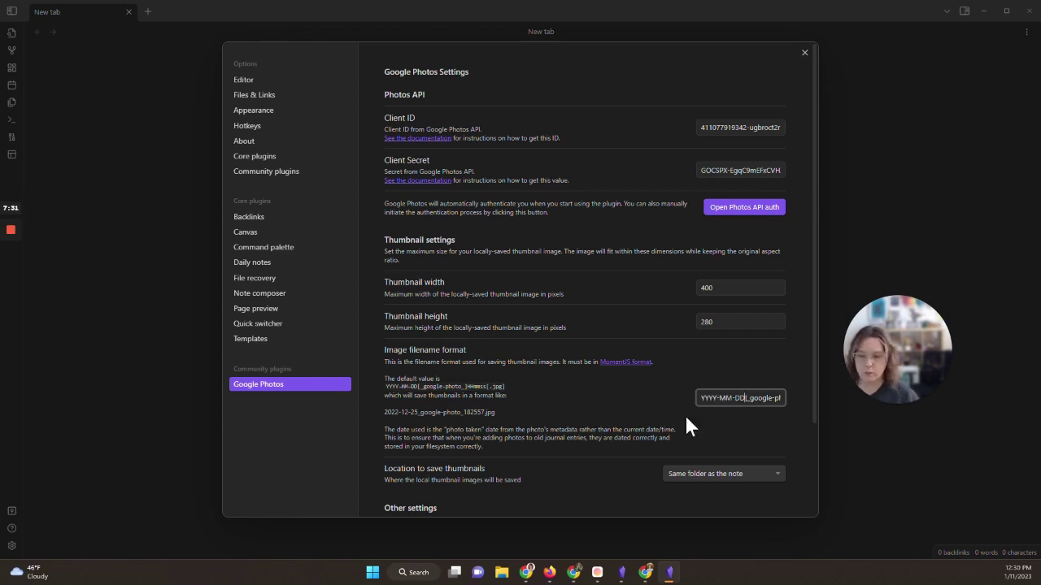
{"action": "scroll", "coordinate": [668, 413], "scroll_direction": "down", "scroll_amount": 3}
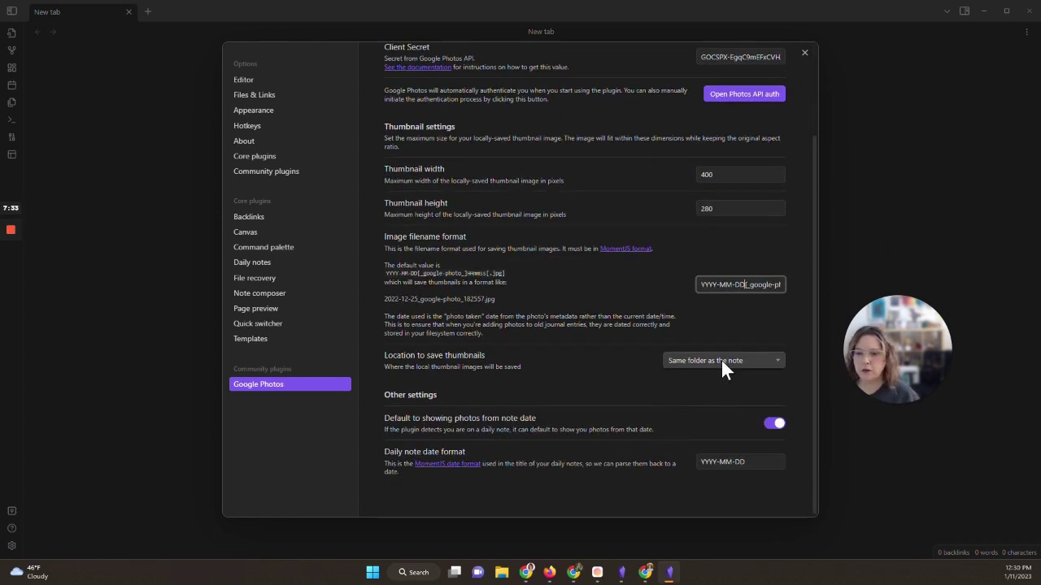
{"action": "left_click", "coordinate": [721, 363]}
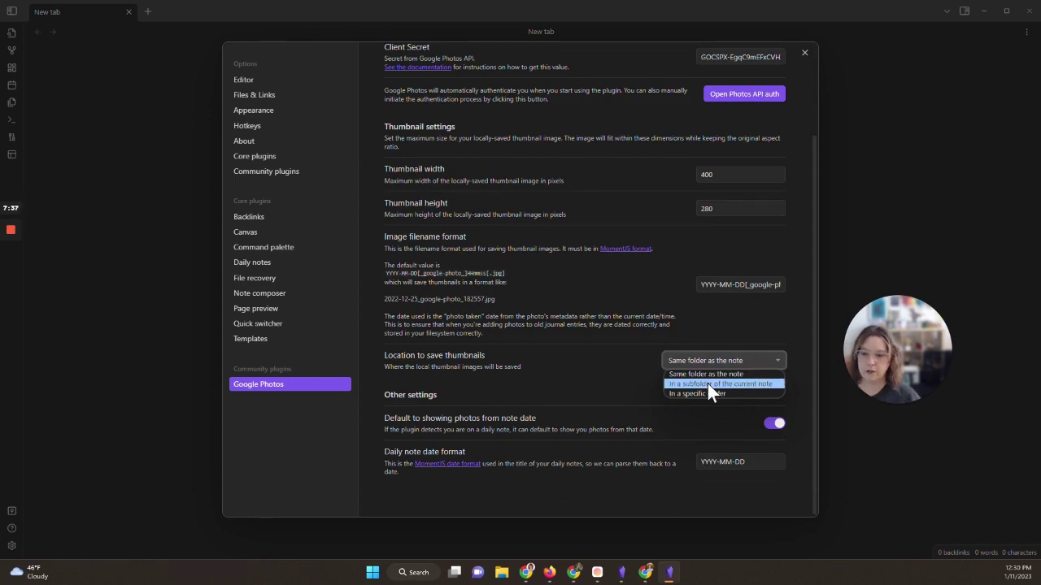
{"action": "left_click", "coordinate": [710, 372]}
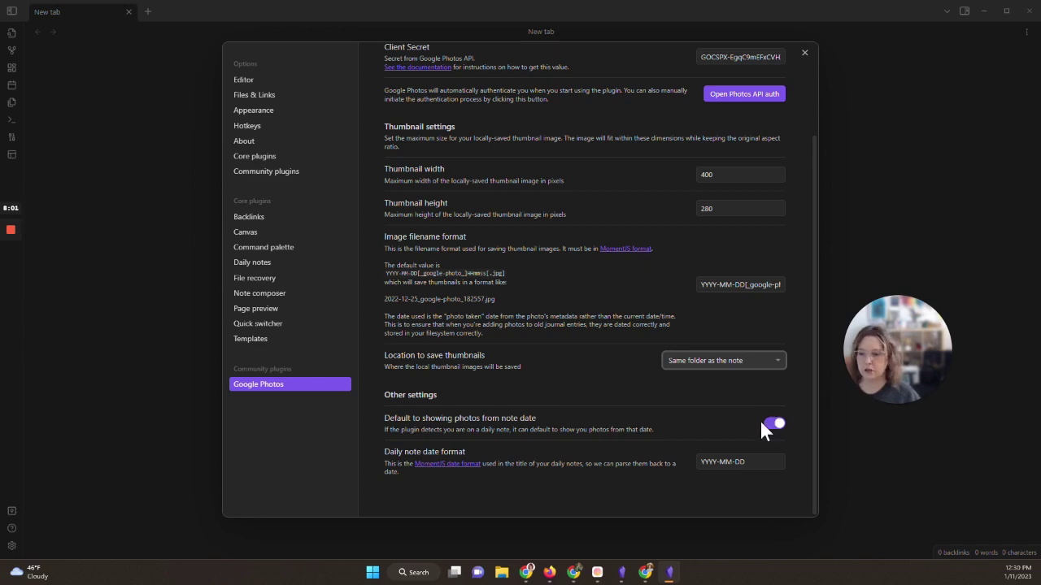
{"action": "left_click", "coordinate": [704, 464]}
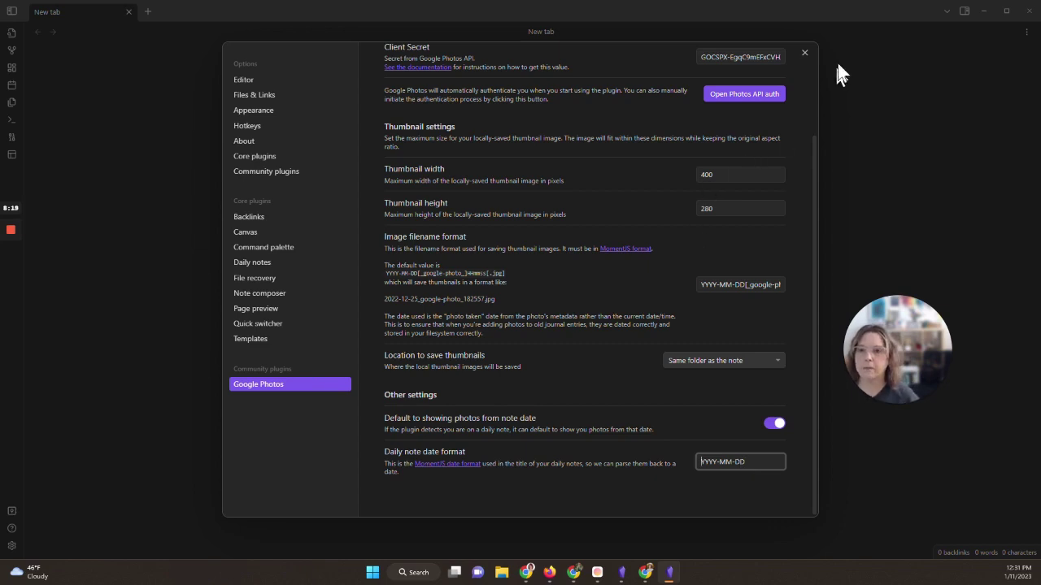
Step: Create a new note titled 'Photo Demo' and filter the command palette by 'goo'
{"action": "left_click", "coordinate": [804, 52]}
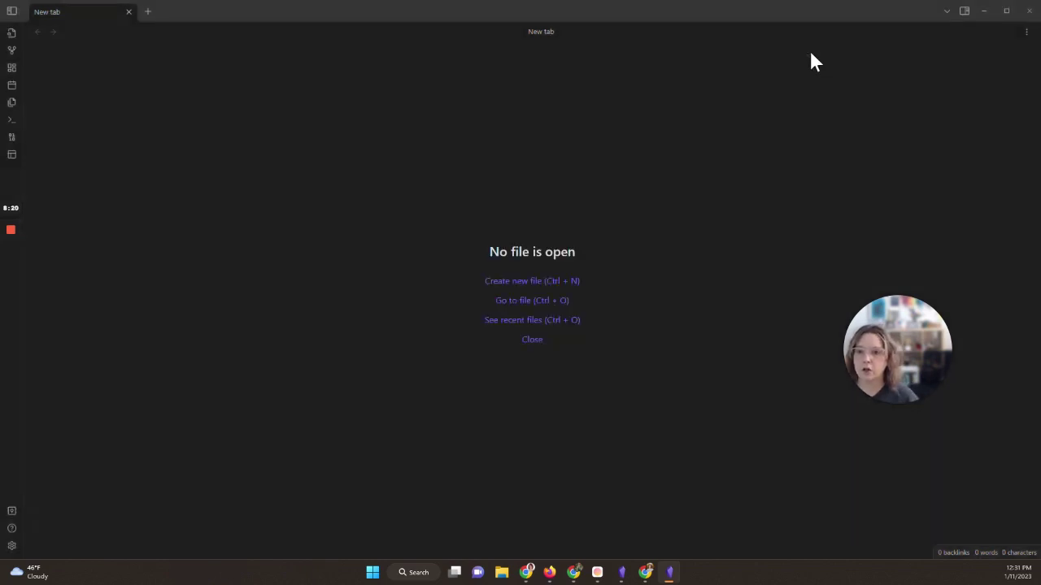
{"action": "left_click", "coordinate": [526, 283]}
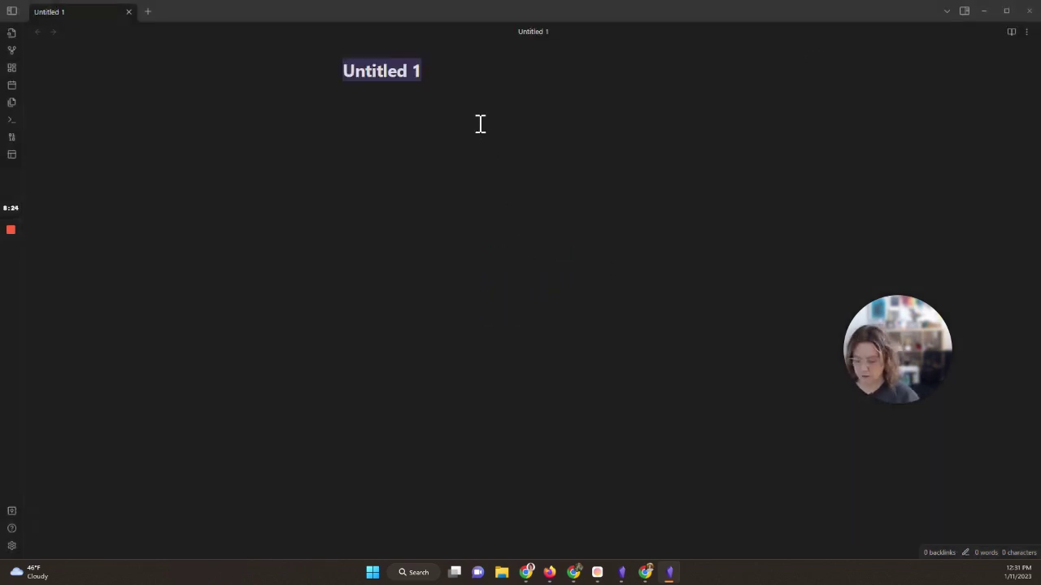
{"action": "type", "text": "Photo Demo"}
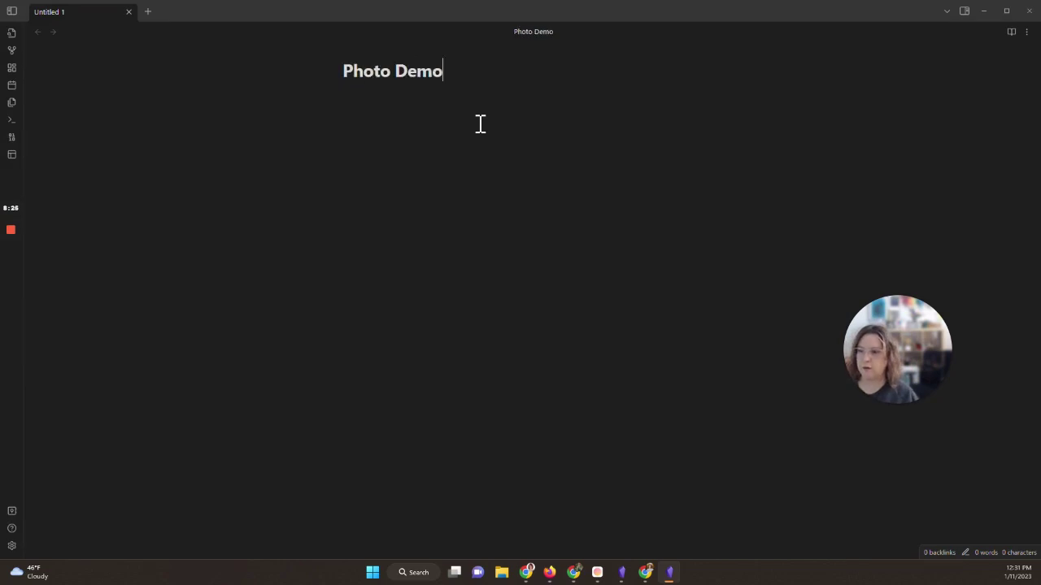
{"action": "key", "text": "Return"}
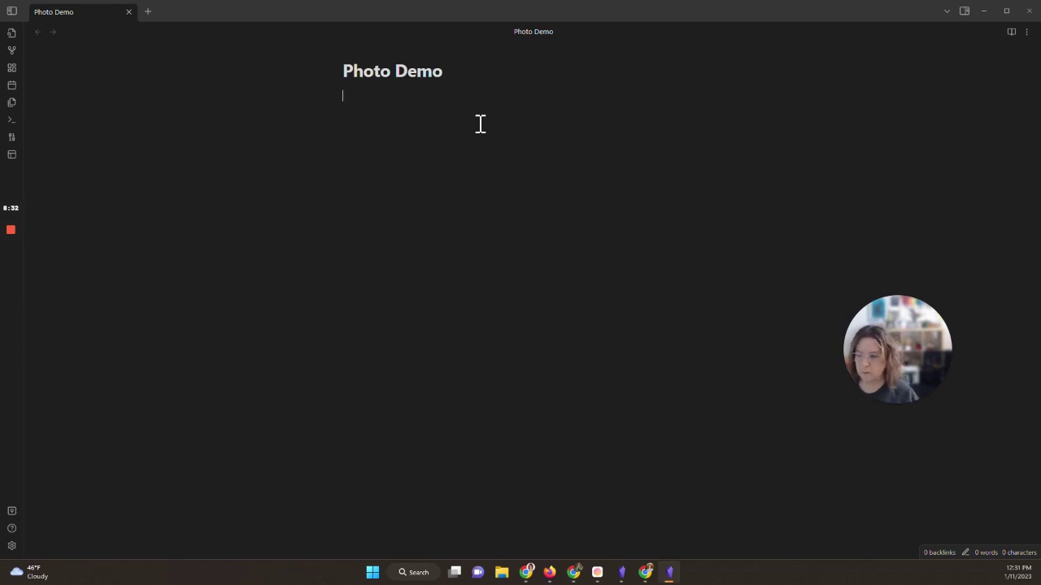
{"action": "key", "text": "ctrl+p"}
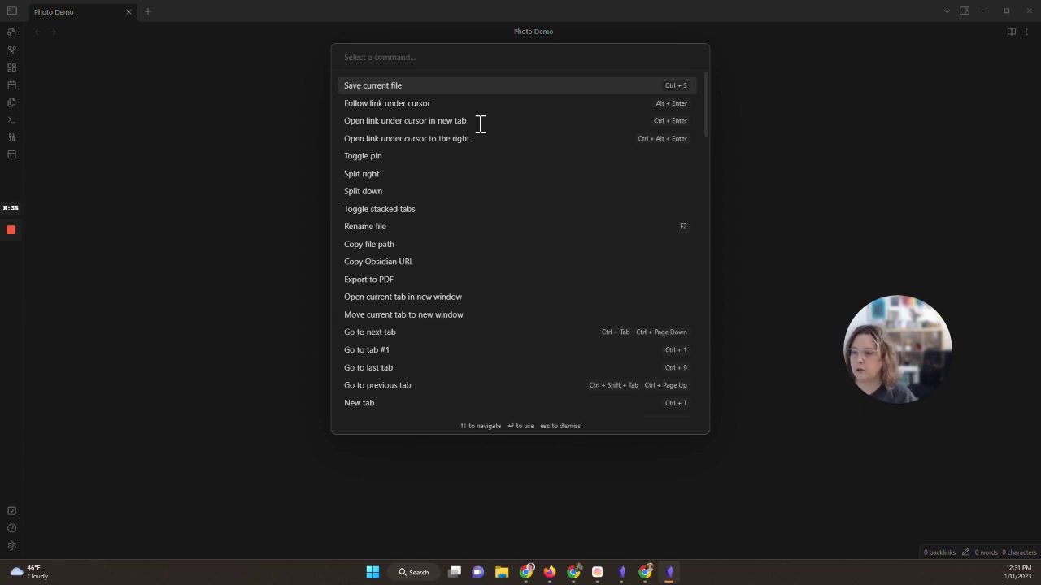
{"action": "type", "text": "goo"}
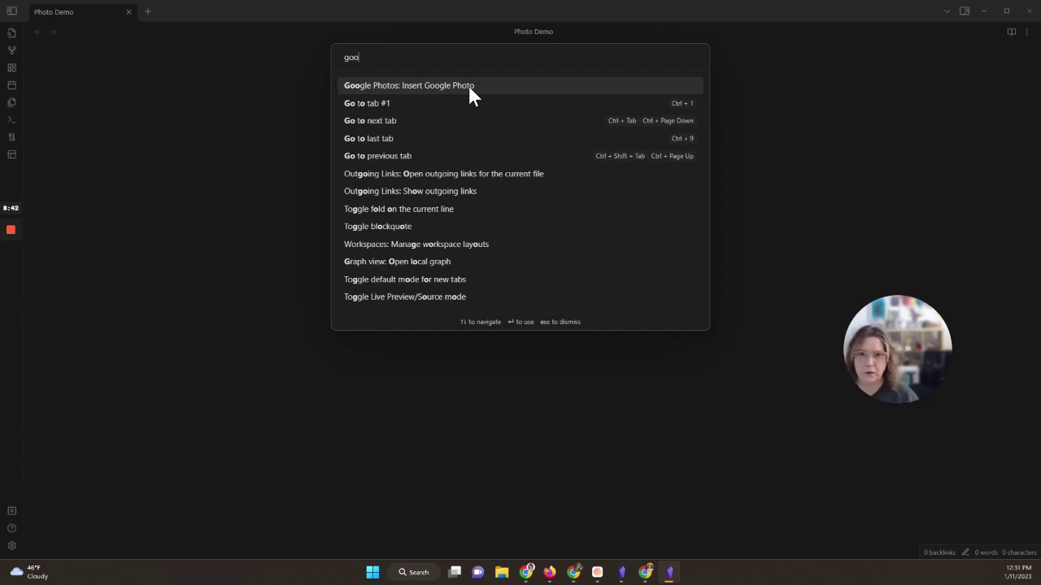
Step: Trigger Insert Google Photo and sign in with a different Google account's e-mail and password
{"action": "left_click", "coordinate": [469, 87]}
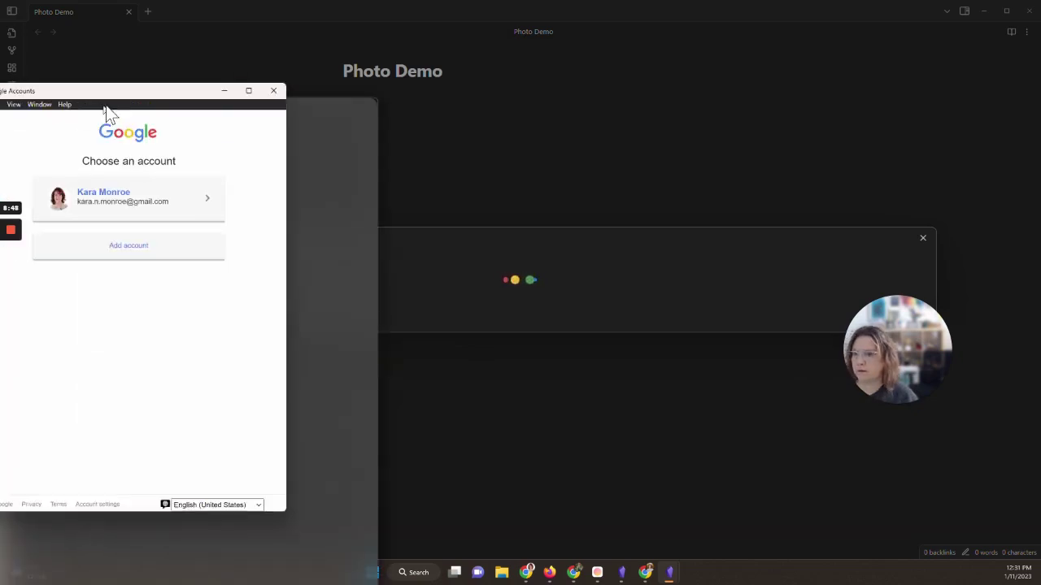
{"action": "left_click", "coordinate": [352, 249]}
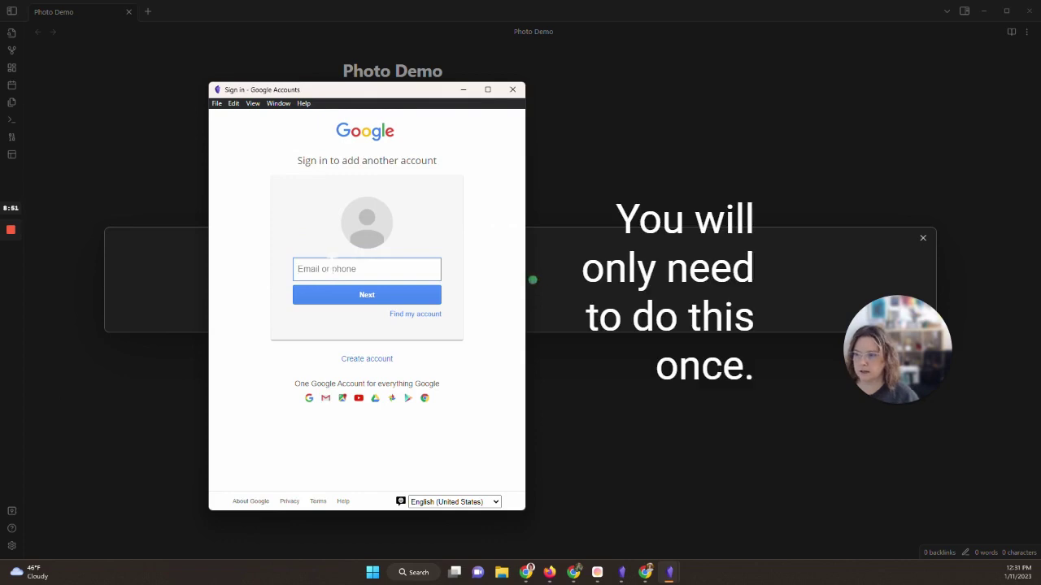
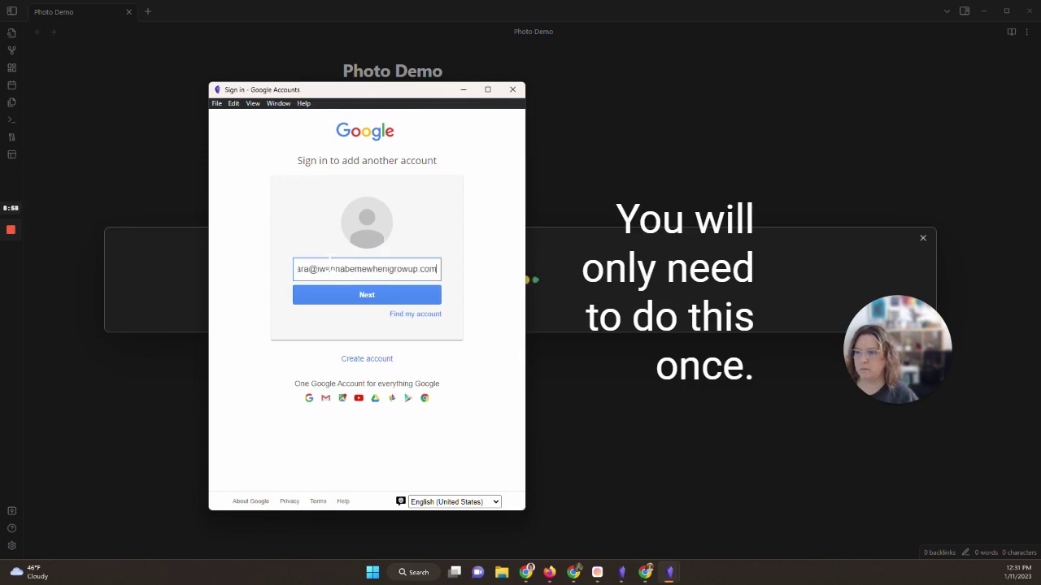
{"action": "left_click", "coordinate": [343, 303]}
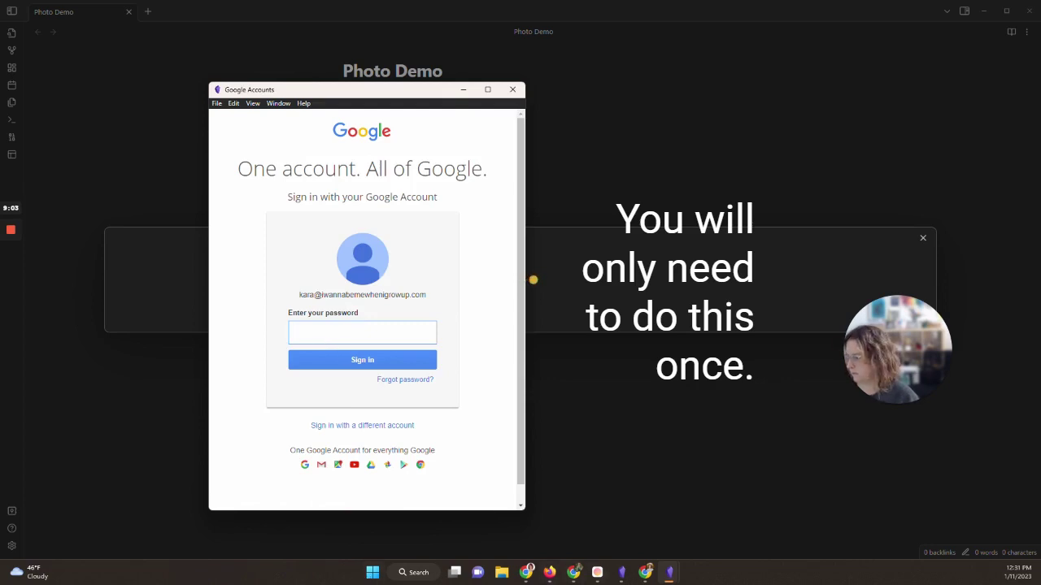
{"action": "key", "text": "ctrl+v"}
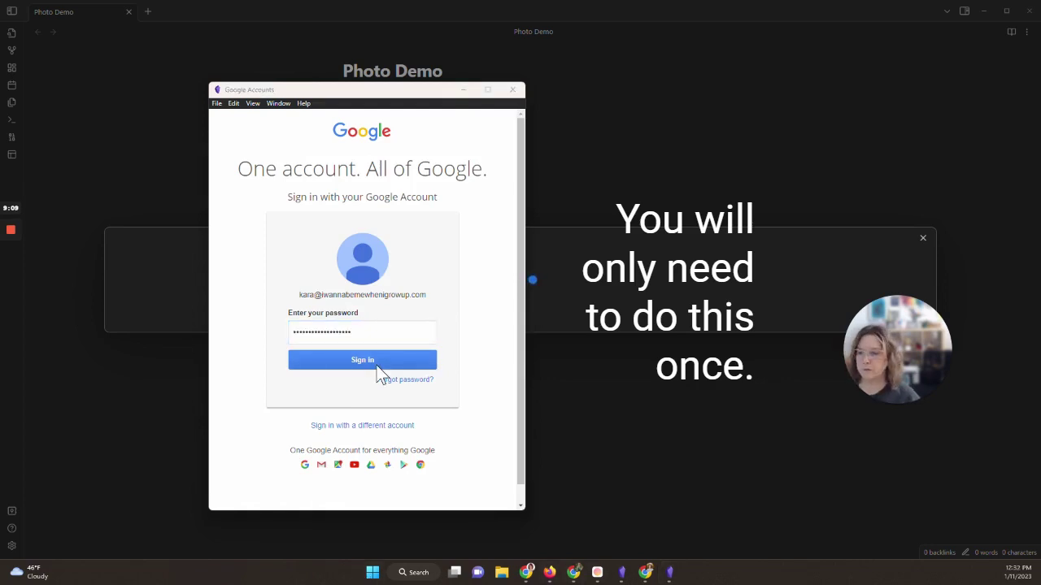
{"action": "left_click", "coordinate": [375, 365]}
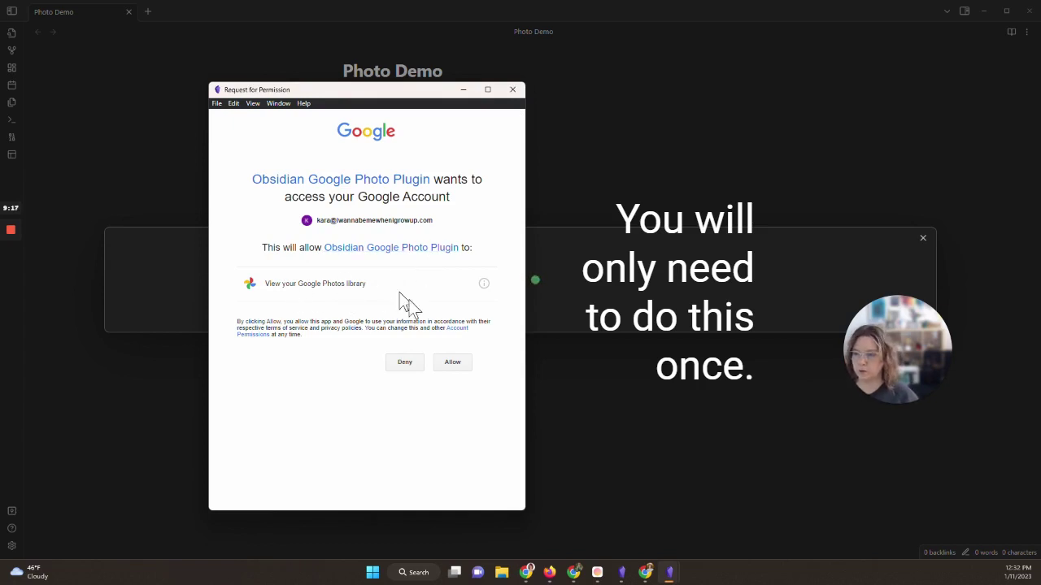
Step: Allow the plugin access to Google Photos and embed the first two photos
{"action": "left_click", "coordinate": [456, 365]}
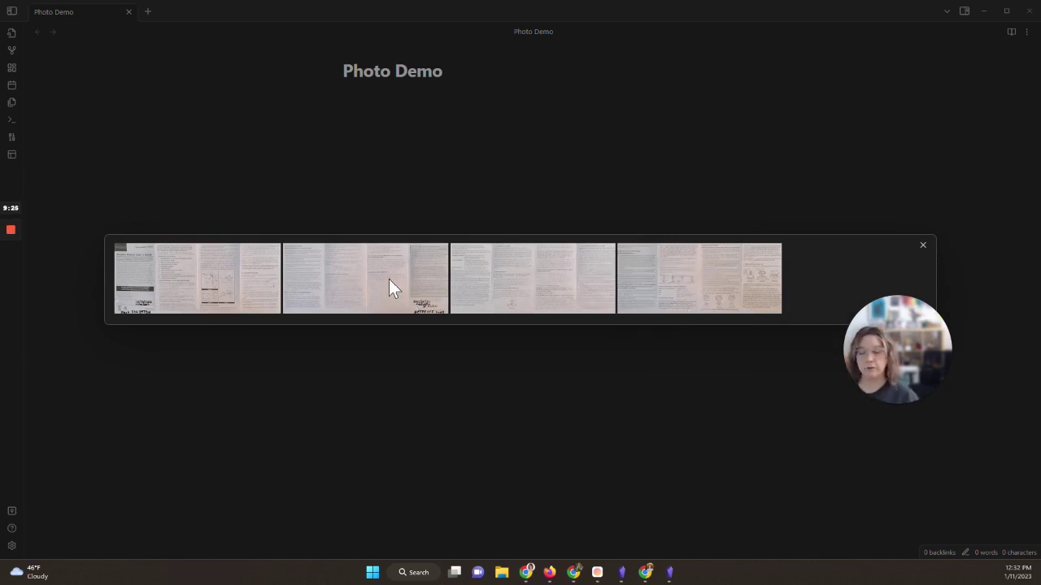
{"action": "left_click", "coordinate": [208, 277]}
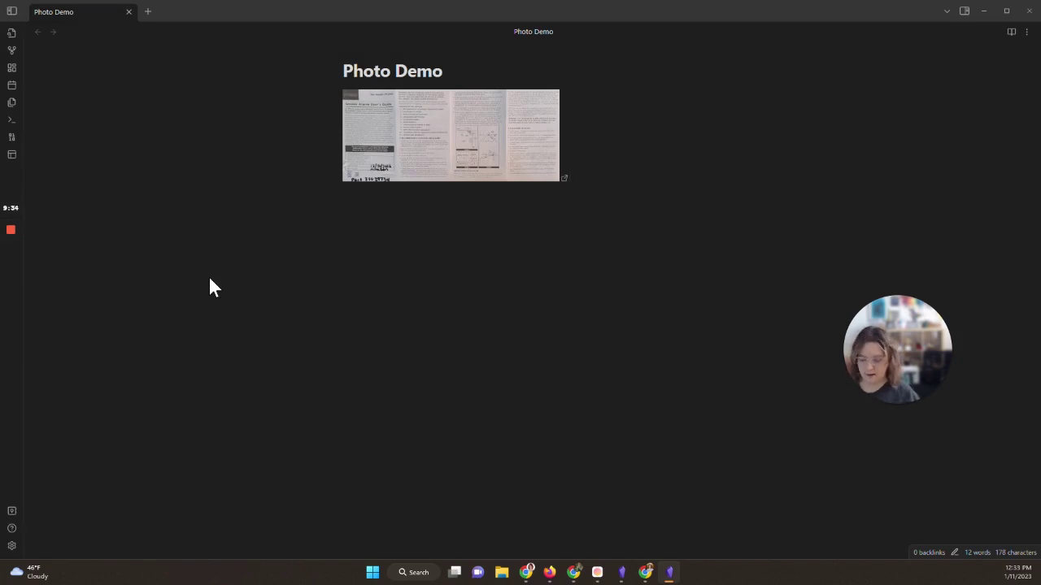
{"action": "key", "text": "ctrl+p"}
{"action": "type", "text": "ph"}
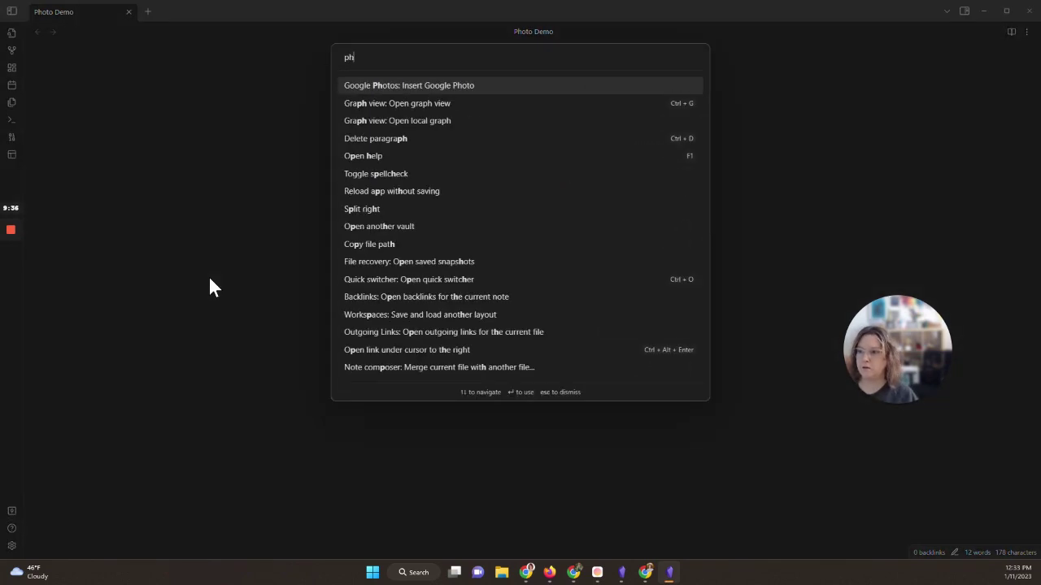
{"action": "key", "text": "Return"}
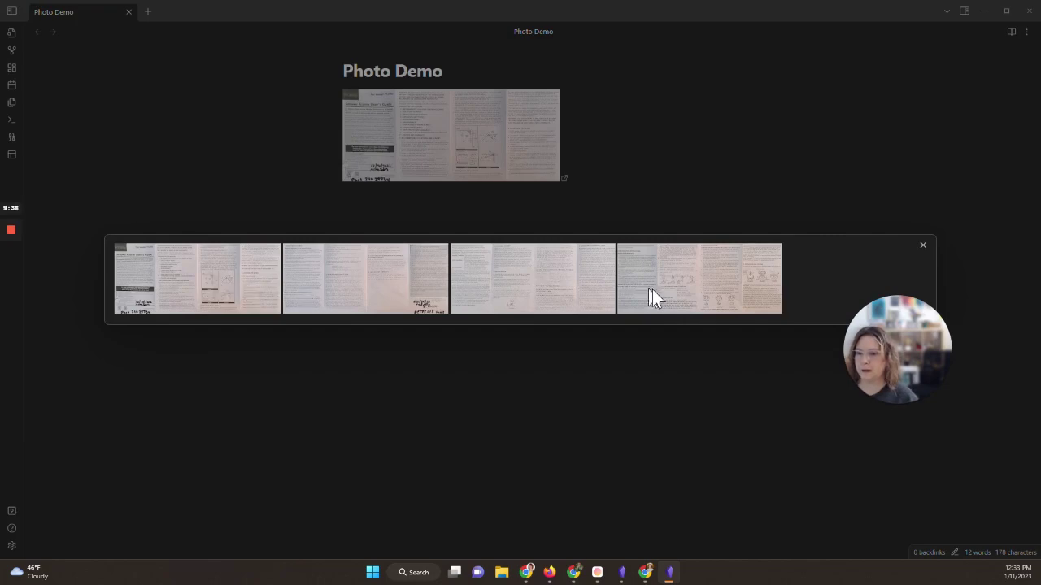
{"action": "left_click", "coordinate": [679, 293]}
Step: Embed a third and fourth photo with Google Photos: Insert Google Photo
{"action": "key", "text": "Return"}
{"action": "key", "text": "ctrl+p"}
{"action": "type", "text": "pho"}
{"action": "key", "text": "Return"}
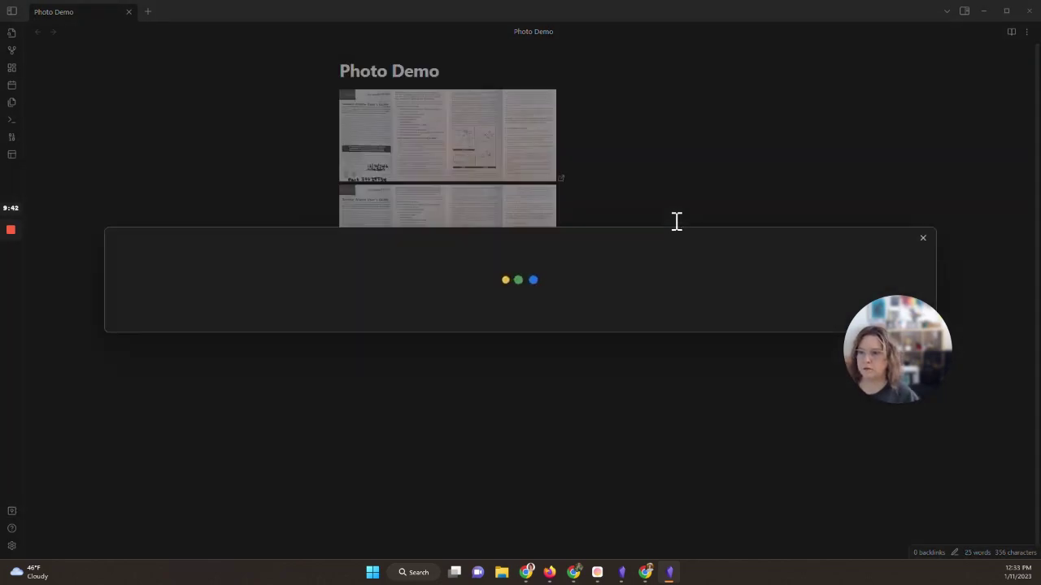
{"action": "left_click", "coordinate": [522, 291]}
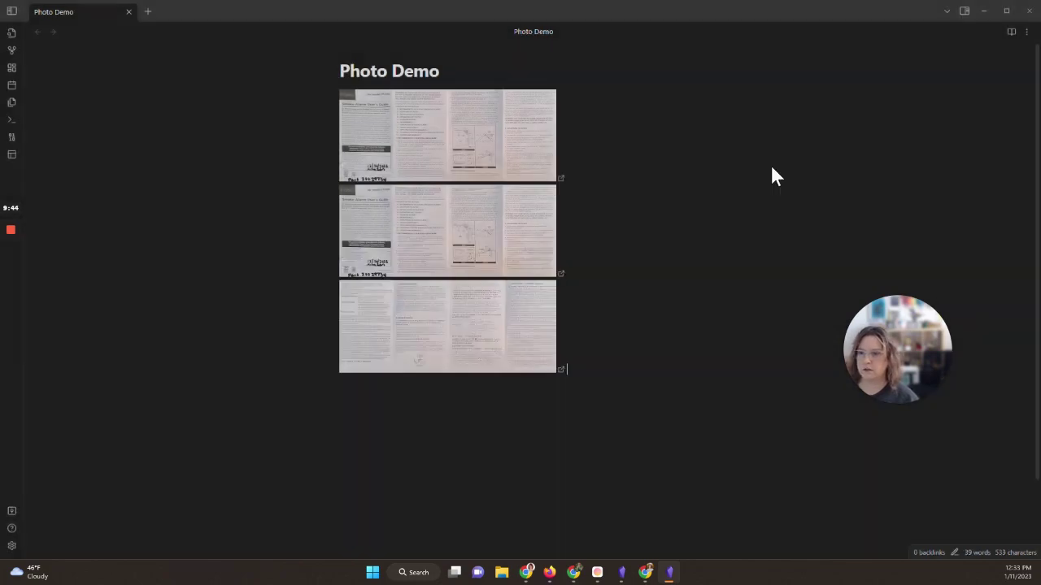
{"action": "key", "text": "ctrl+p"}
{"action": "type", "text": "pho"}
{"action": "key", "text": "Return"}
{"action": "left_click", "coordinate": [375, 296]}
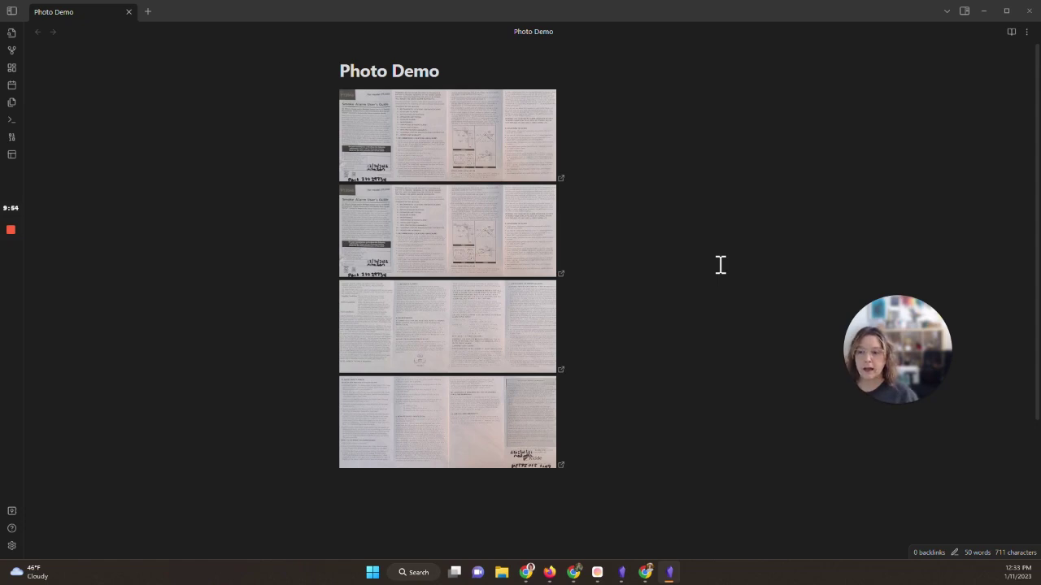
Step: Caption the first image '- Page 1'
{"action": "left_click", "coordinate": [622, 178]}
{"action": "type", "text": "- Page 12"}
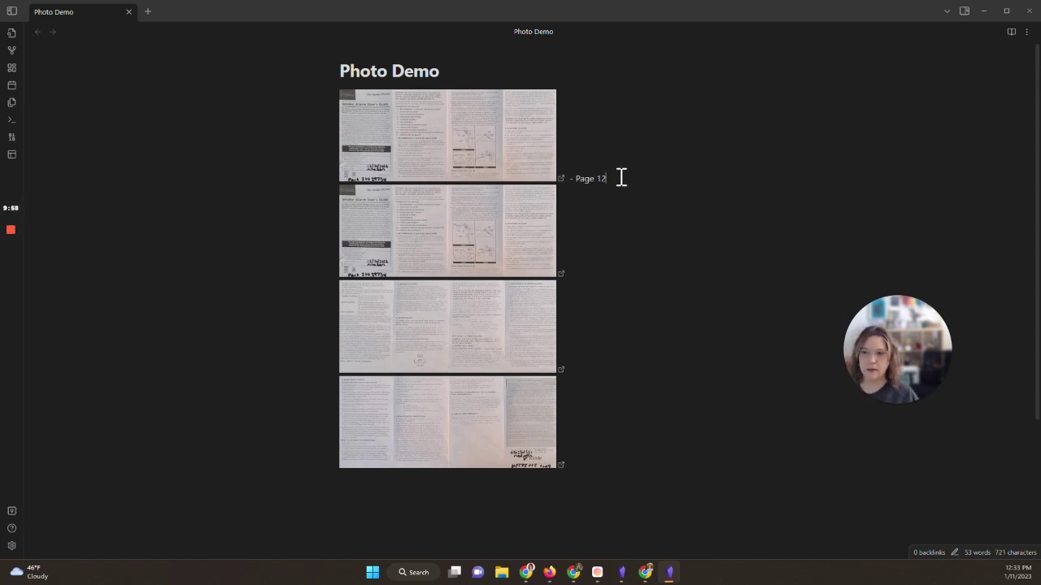
{"action": "key", "text": "BackSpace"}
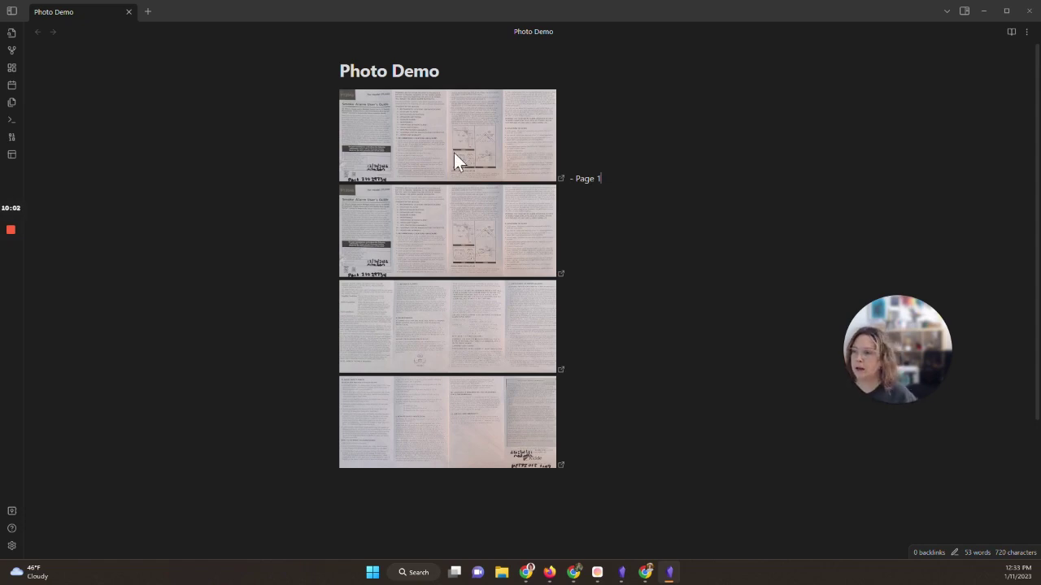
Step: Show the vault's file list and reveal the embed markdown of the second and third images
{"action": "left_click", "coordinate": [11, 10]}
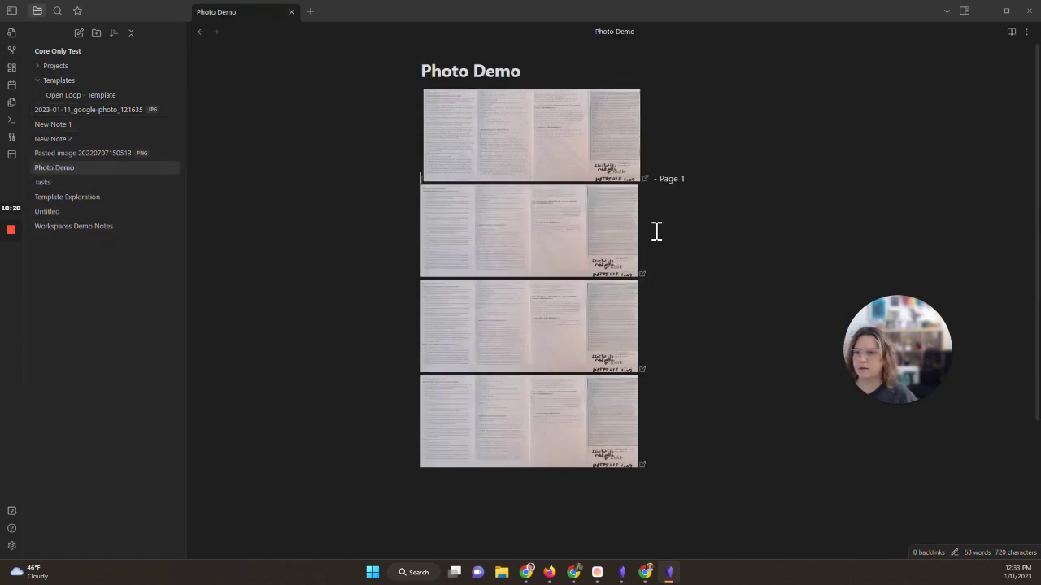
{"action": "left_click", "coordinate": [669, 260]}
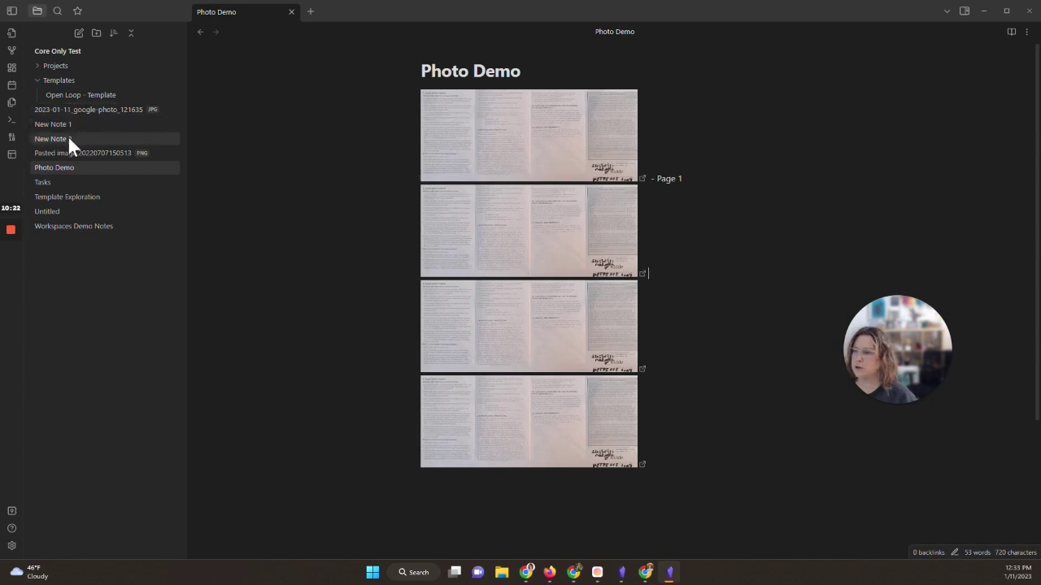
{"action": "left_click", "coordinate": [38, 78]}
{"action": "left_click", "coordinate": [39, 79]}
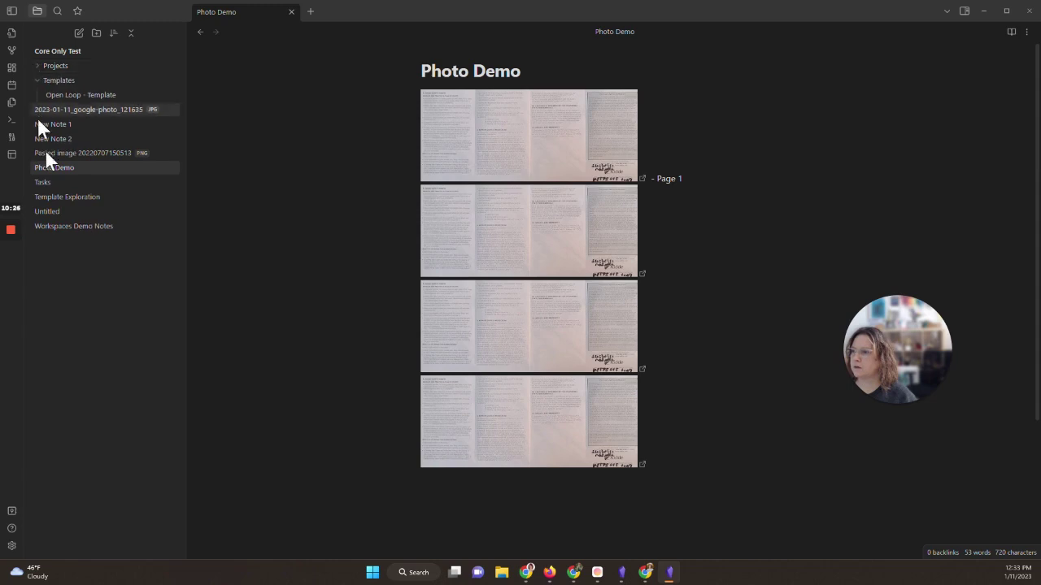
{"action": "left_click", "coordinate": [540, 252]}
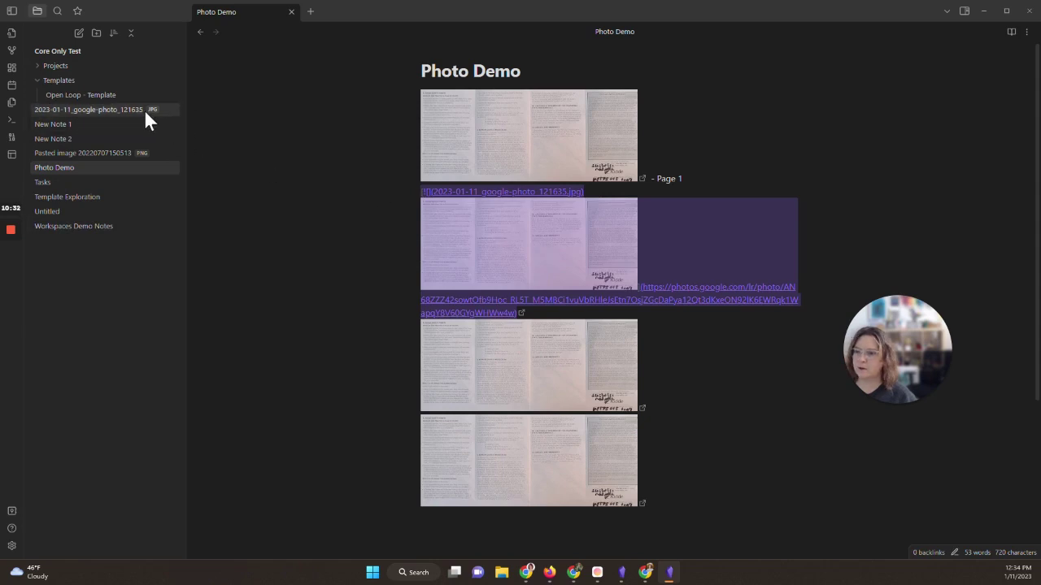
{"action": "left_click", "coordinate": [551, 366]}
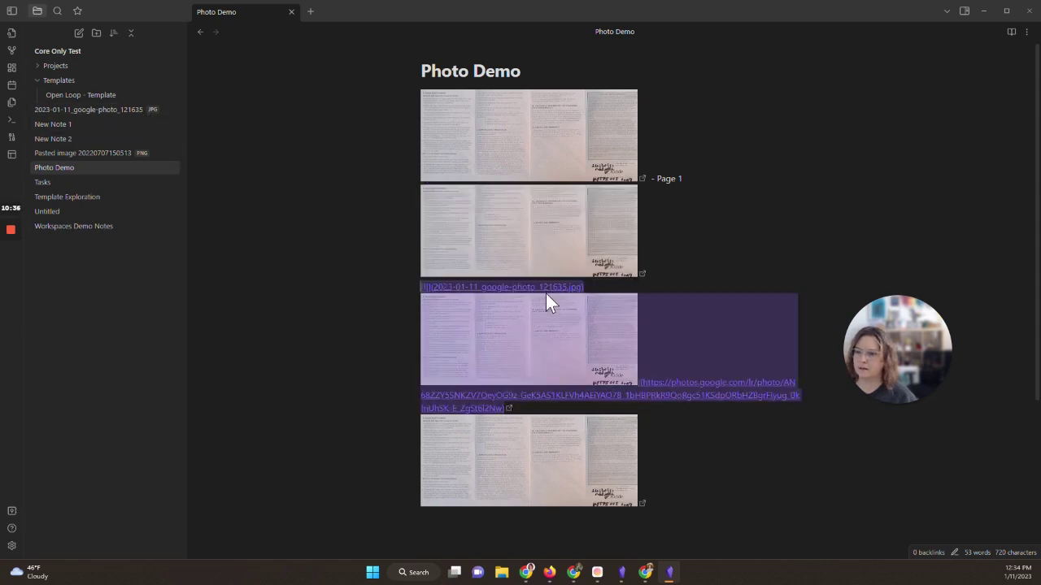
Step: Open the downloaded photo 2023-01-11_google-photo_121635, return to Photo Demo, and select the caption's page number
{"action": "left_click", "coordinate": [106, 114]}
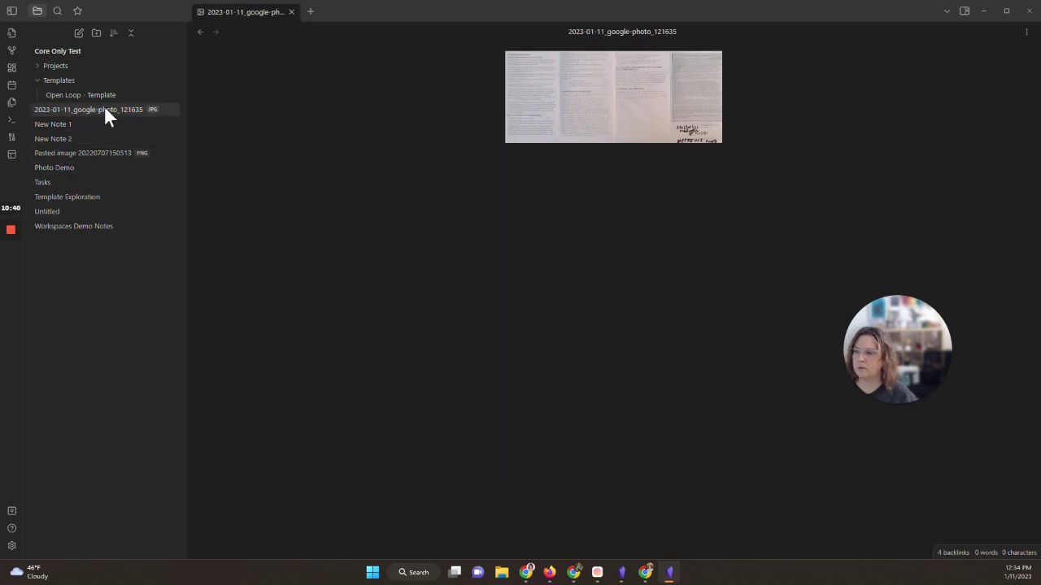
{"action": "left_click", "coordinate": [72, 167]}
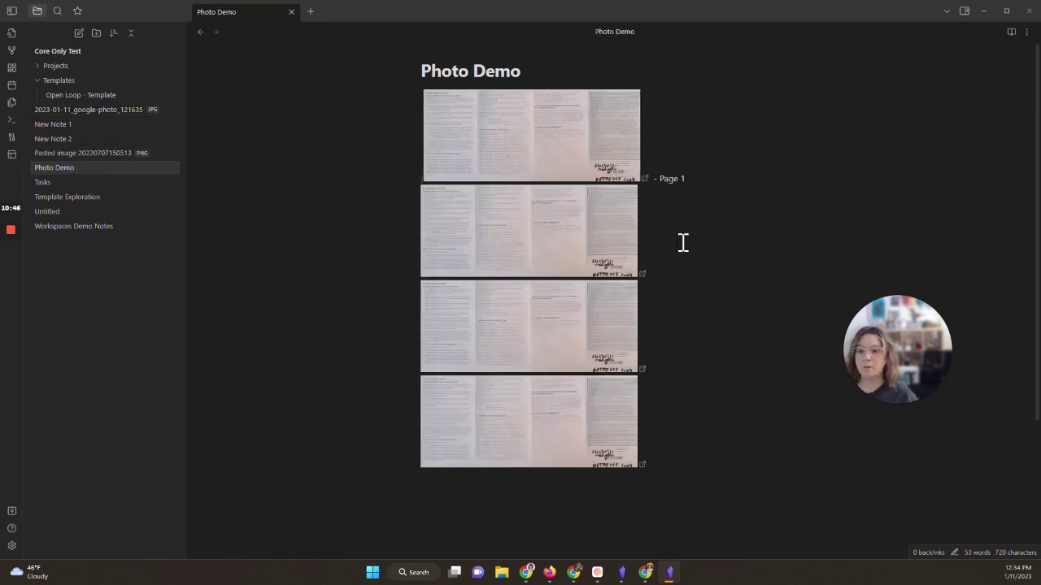
{"action": "double_click", "coordinate": [692, 181]}
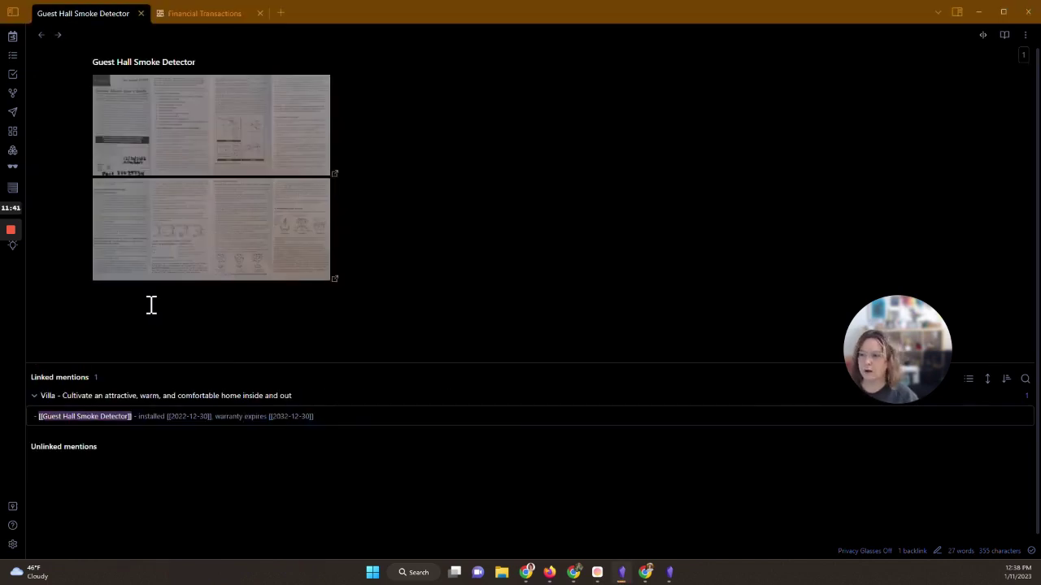
Step: Embed another Google Photos thumbnail below the second image in the Guest Hall Smoke Detector note
{"action": "left_click", "coordinate": [152, 305]}
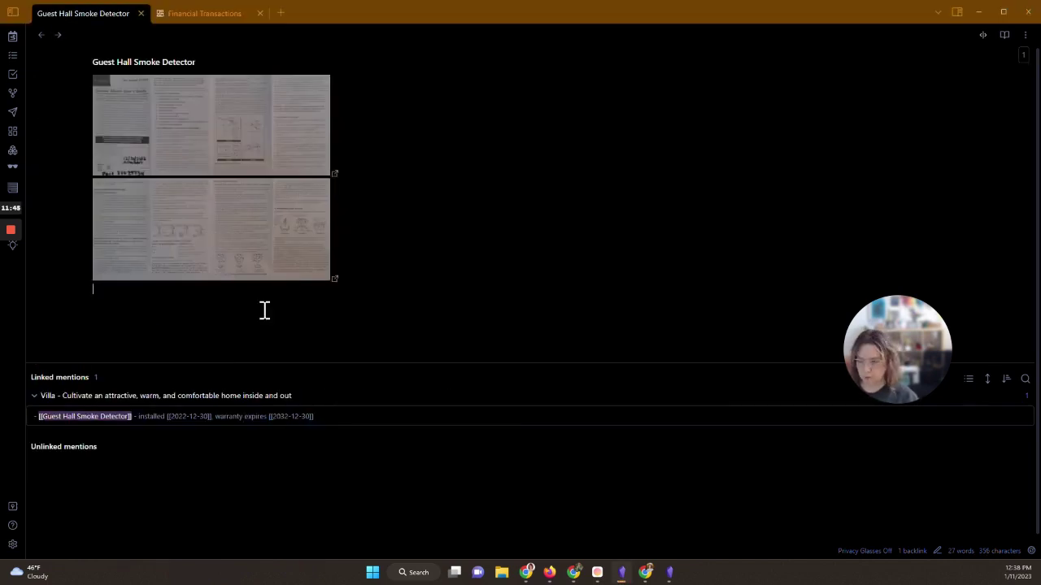
{"action": "key", "text": "ctrl+p"}
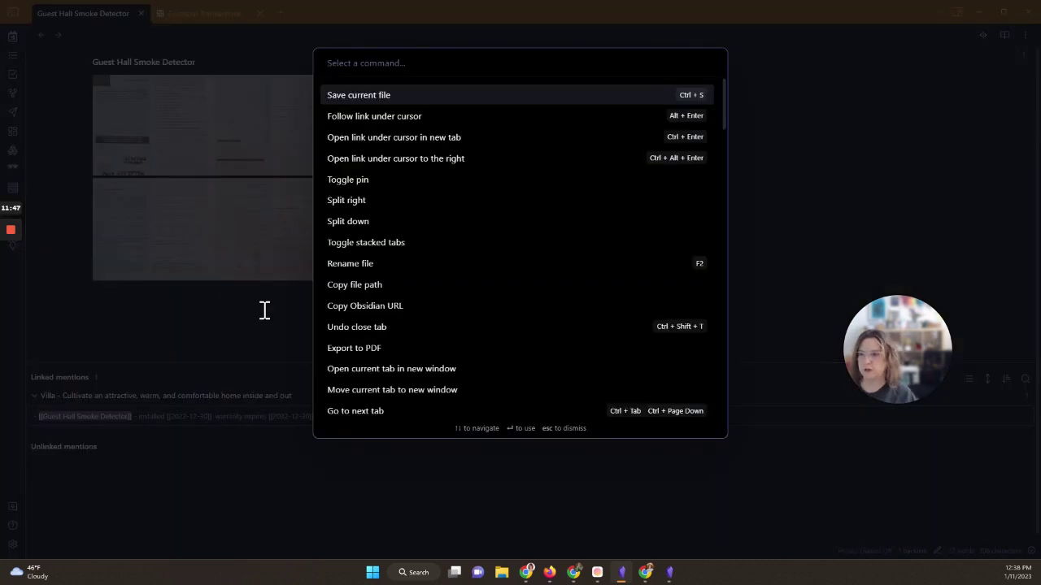
{"action": "type", "text": "pho"}
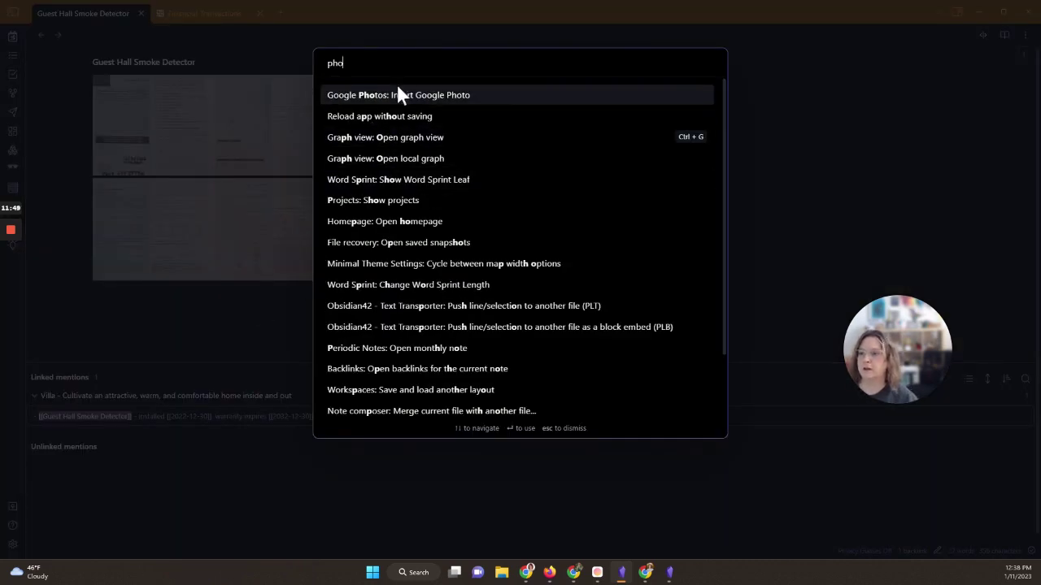
{"action": "left_click", "coordinate": [392, 97]}
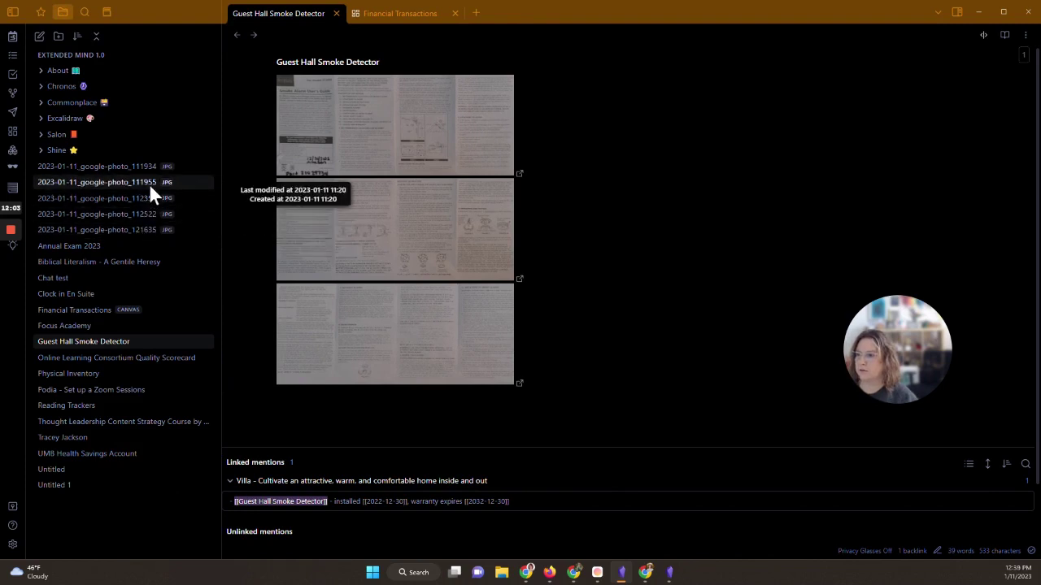
{"action": "left_click", "coordinate": [16, 14]}
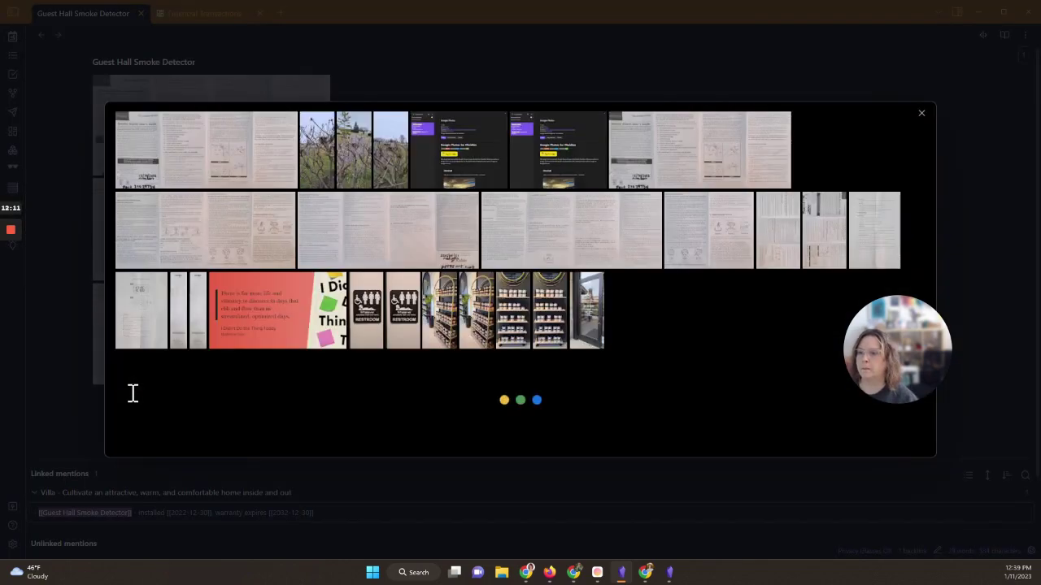
{"action": "left_click", "coordinate": [350, 193]}
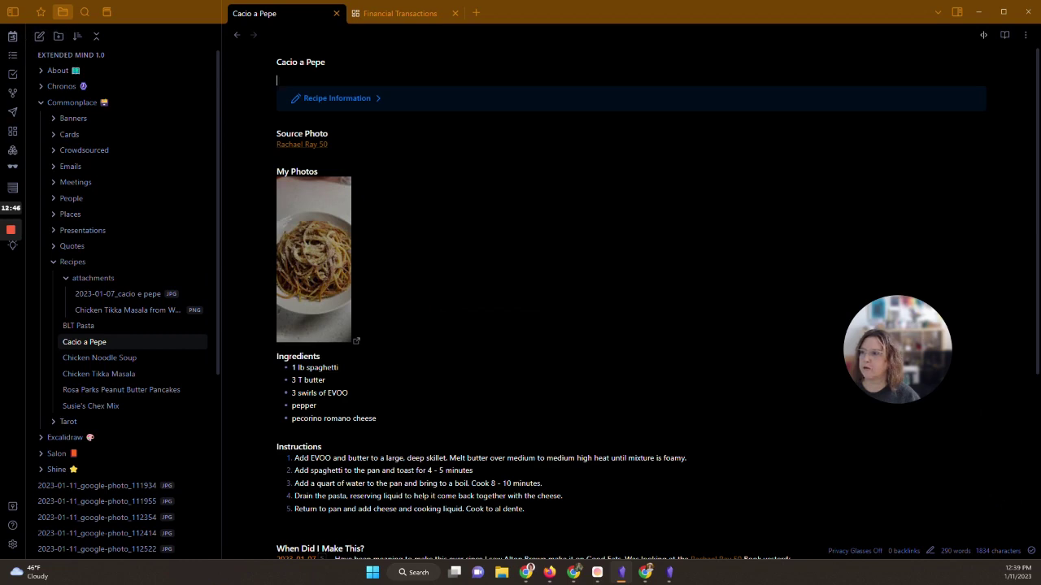
Step: Open the Cacio a Pepe note from the Recipes folder to view its spaghetti photo
{"action": "left_click", "coordinate": [13, 12]}
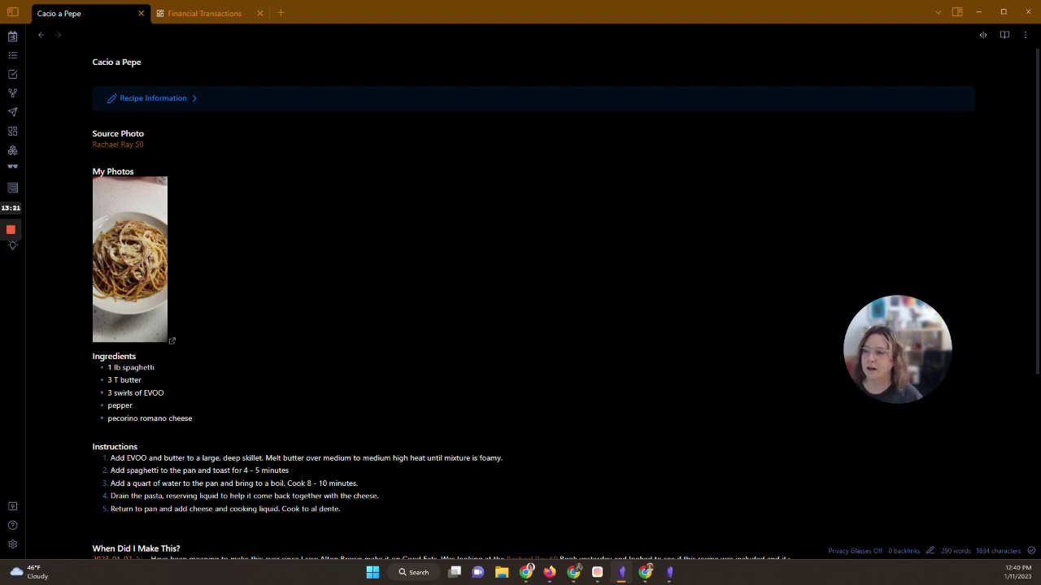
{"action": "mouse_move", "coordinate": [17, 228]}
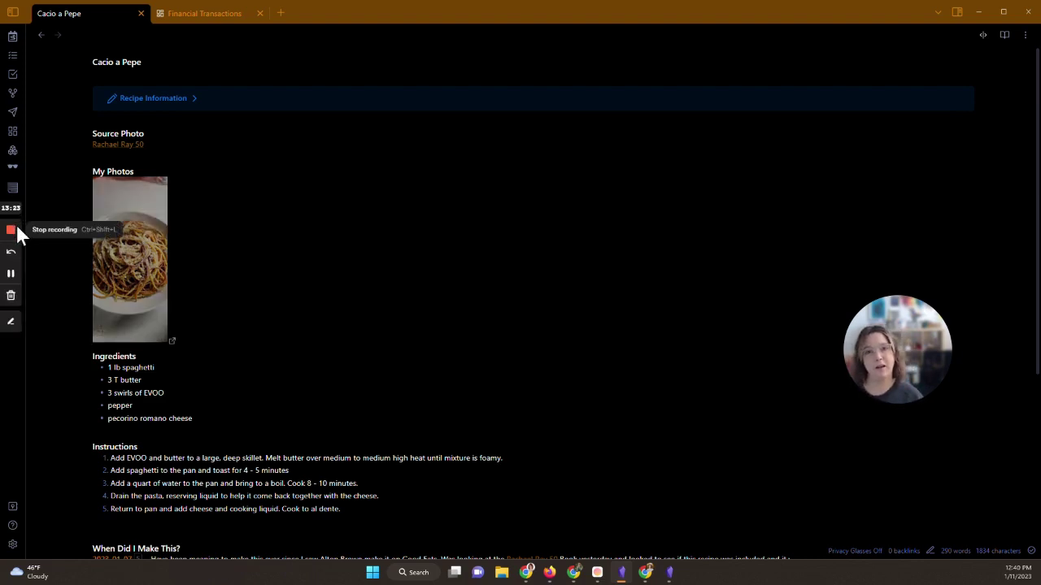